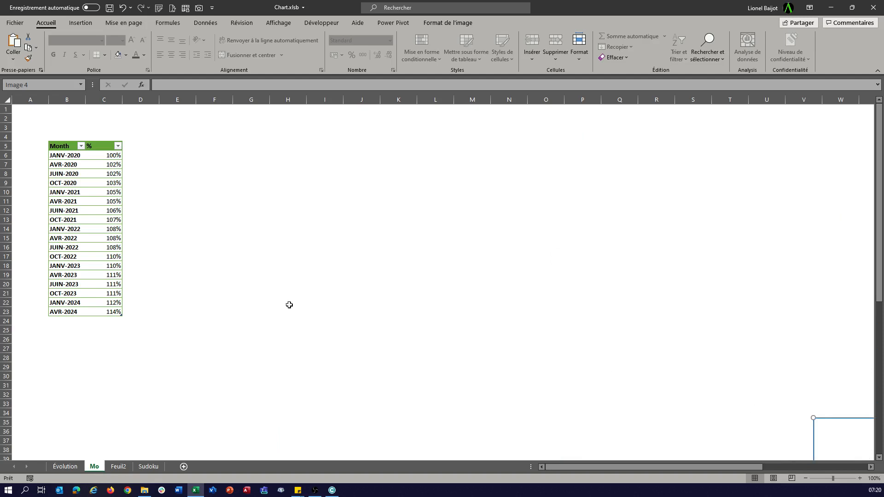
# Step: Insert a 2-D line chart from the Month and % table and fit it over about columns E to N, rows 4 to 26
pyautogui.click(97, 210)
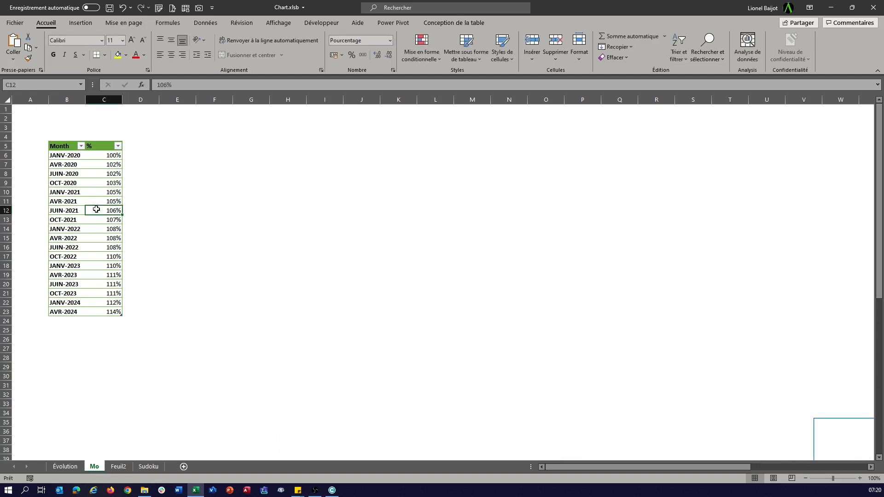
pyautogui.click(81, 23)
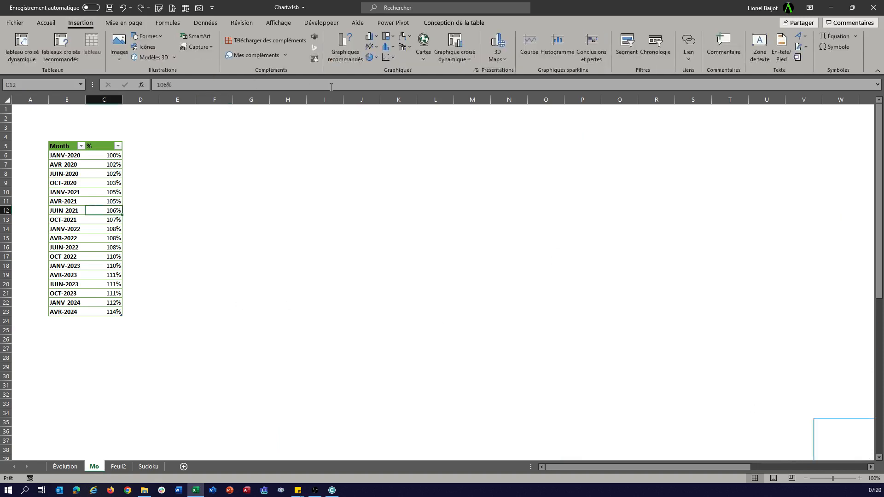
pyautogui.click(374, 47)
pyautogui.click(377, 78)
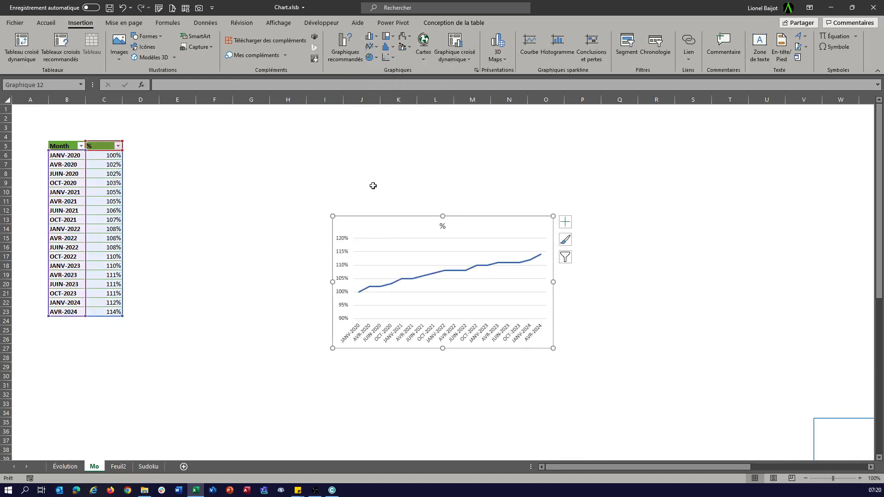
pyautogui.moveTo(374, 225); pyautogui.dragTo(217, 141)
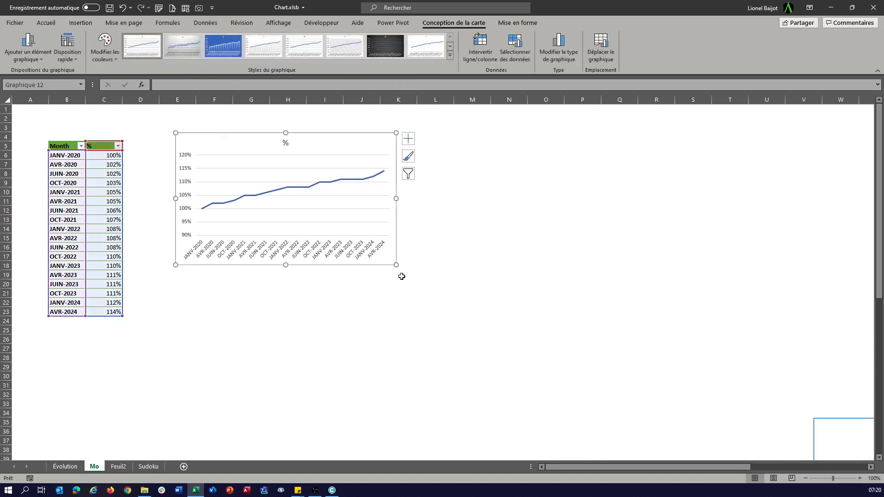
pyautogui.moveTo(395, 266); pyautogui.dragTo(499, 341)
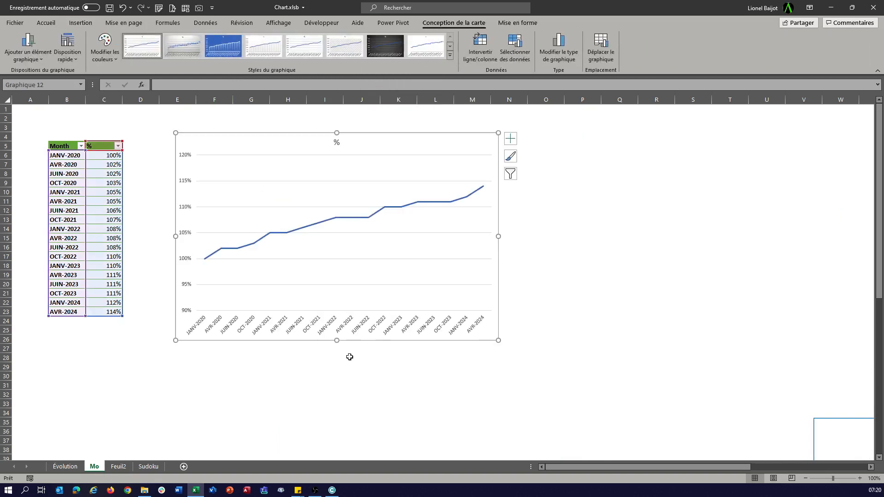
# Step: Rotate the month labels on the chart's horizontal axis so their text reads upward
pyautogui.click(350, 332)
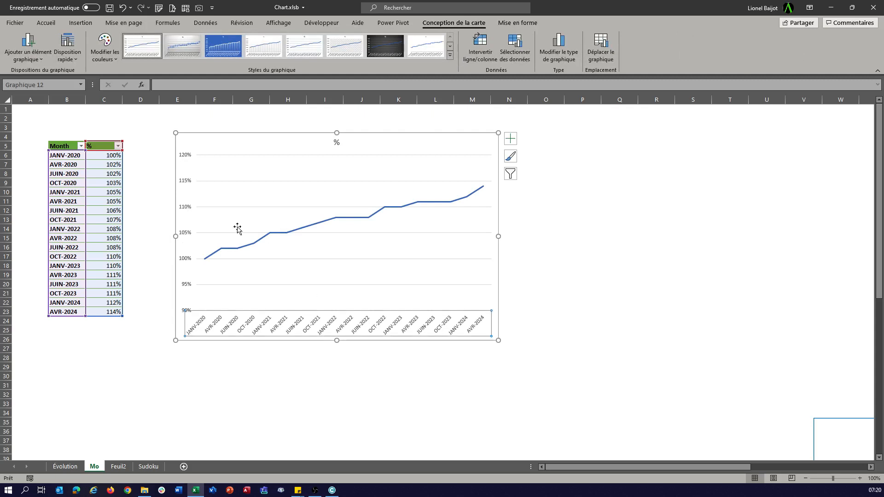
pyautogui.click(48, 26)
pyautogui.click(199, 40)
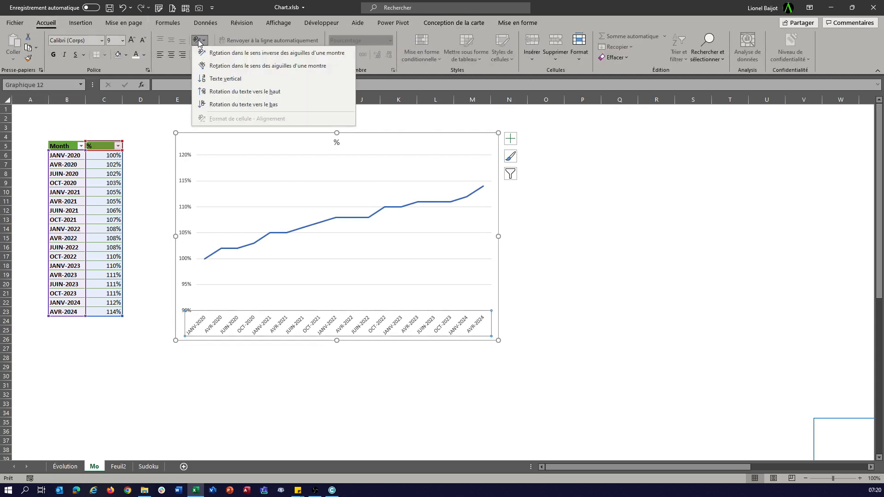
pyautogui.click(245, 91)
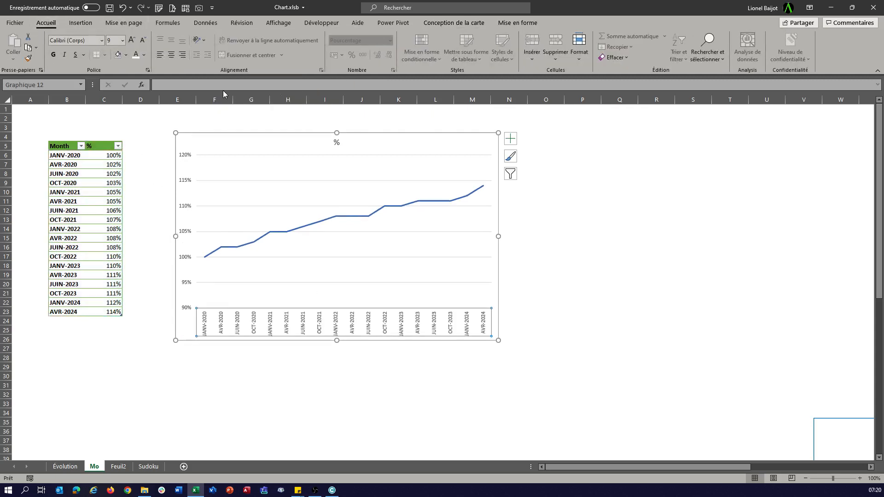
# Step: Delete the chart's title and its horizontal gridlines
pyautogui.click(337, 142)
pyautogui.press('Delete')
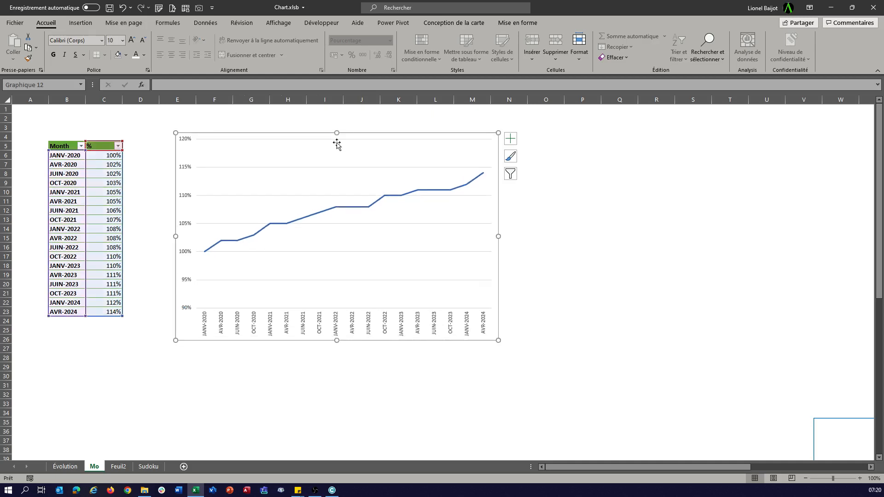
pyautogui.click(336, 168)
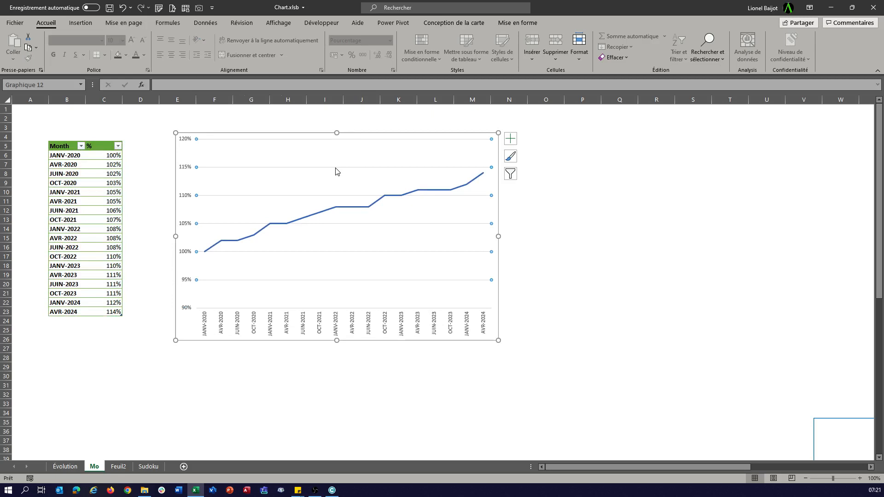
pyautogui.click(336, 169)
# Step: Format the chart's data line with the standard dark red colour and turn on smoothing
pyautogui.click(363, 208)
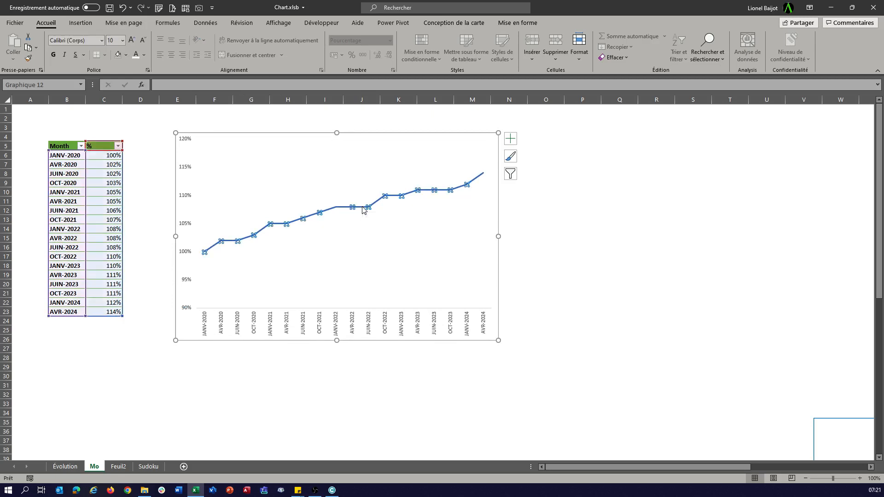
pyautogui.rightClick(363, 210)
pyautogui.click(422, 308)
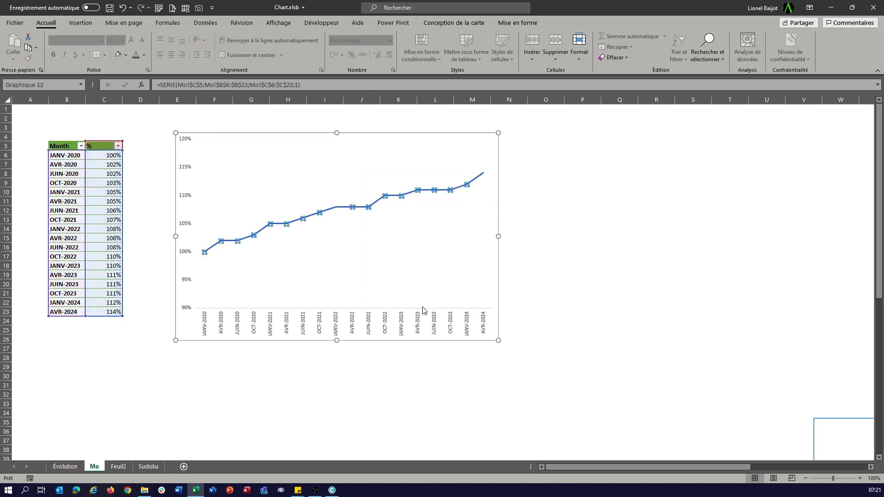
pyautogui.click(767, 138)
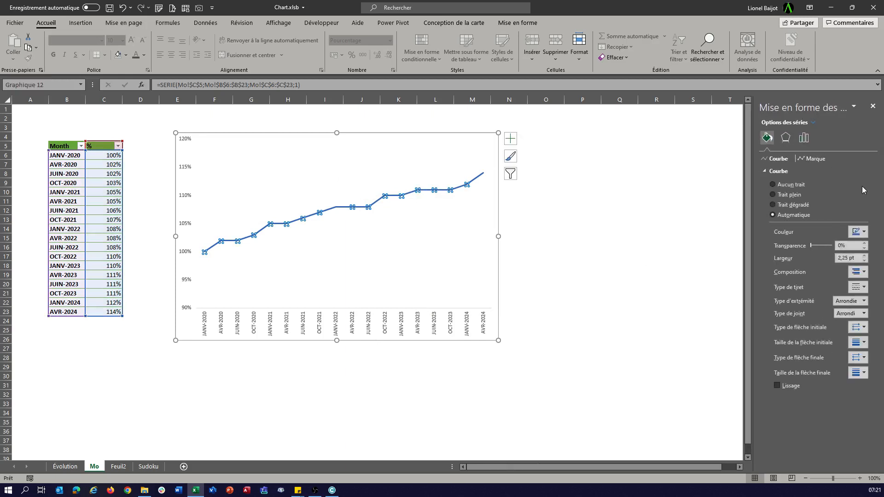
pyautogui.click(864, 232)
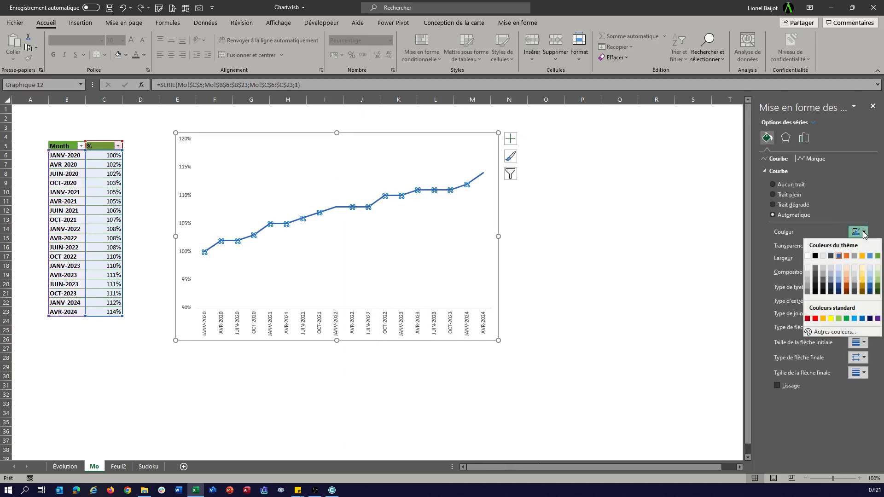
pyautogui.click(807, 319)
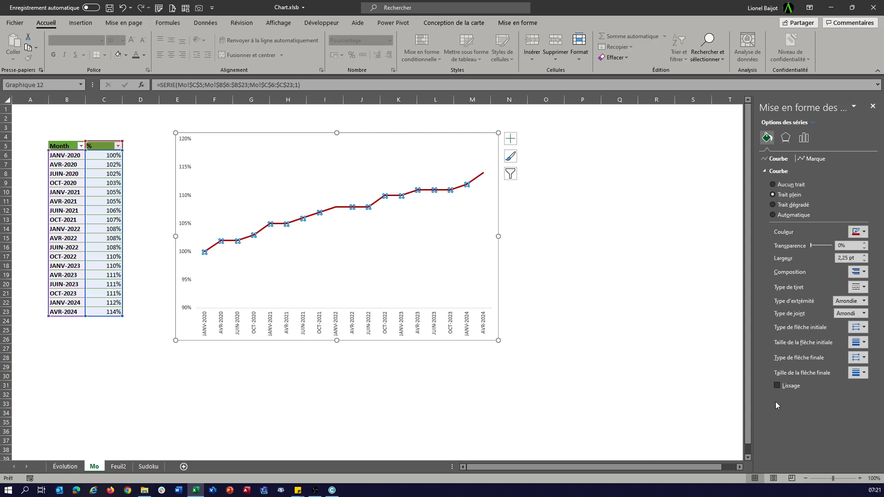
pyautogui.click(777, 385)
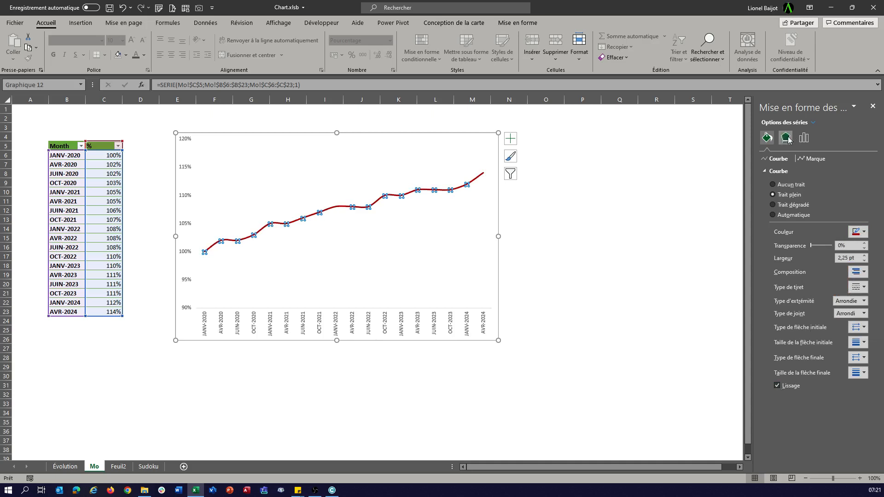
# Step: Give the data line built-in circle markers with a size of 7
pyautogui.click(809, 159)
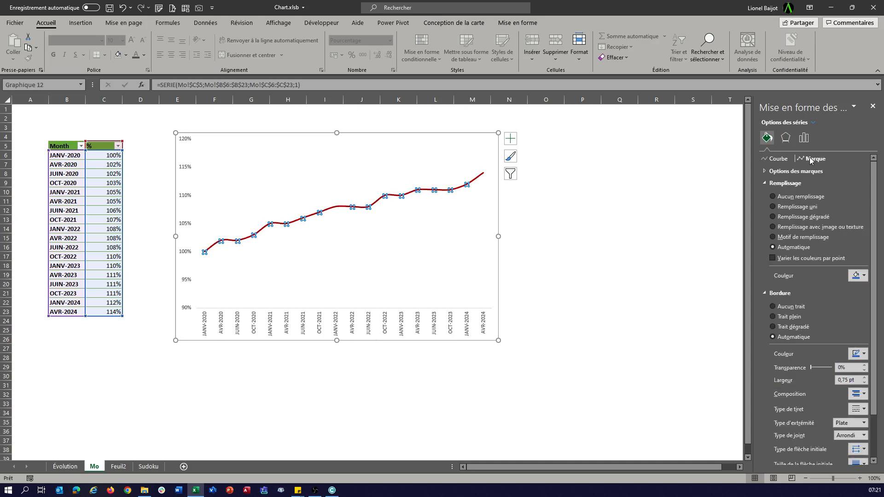
pyautogui.click(767, 174)
pyautogui.click(787, 204)
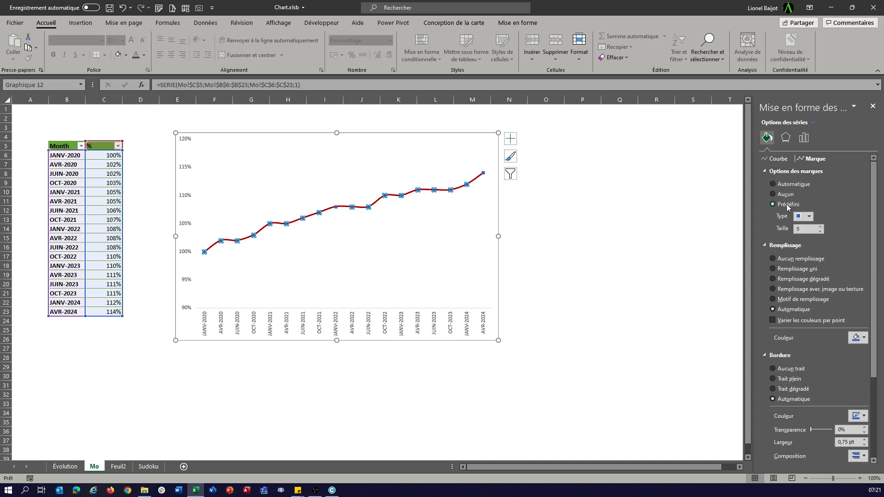
pyautogui.click(809, 216)
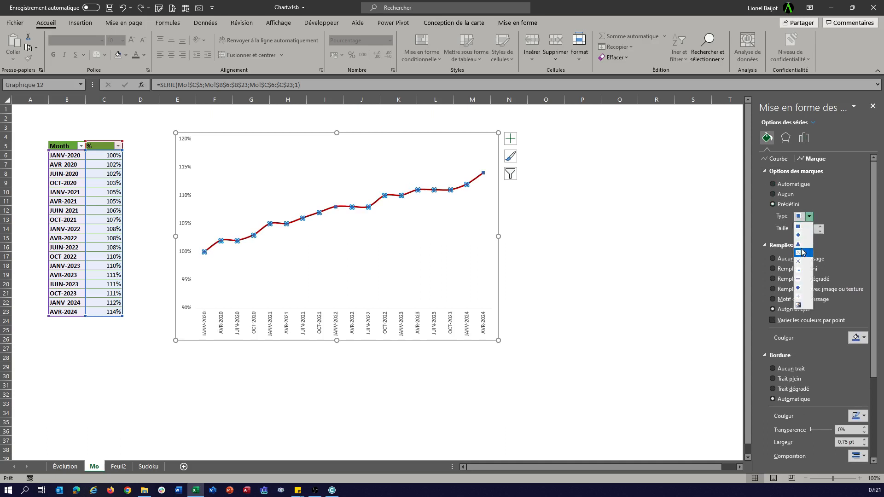
pyautogui.click(800, 287)
pyautogui.click(820, 226)
pyautogui.click(820, 227)
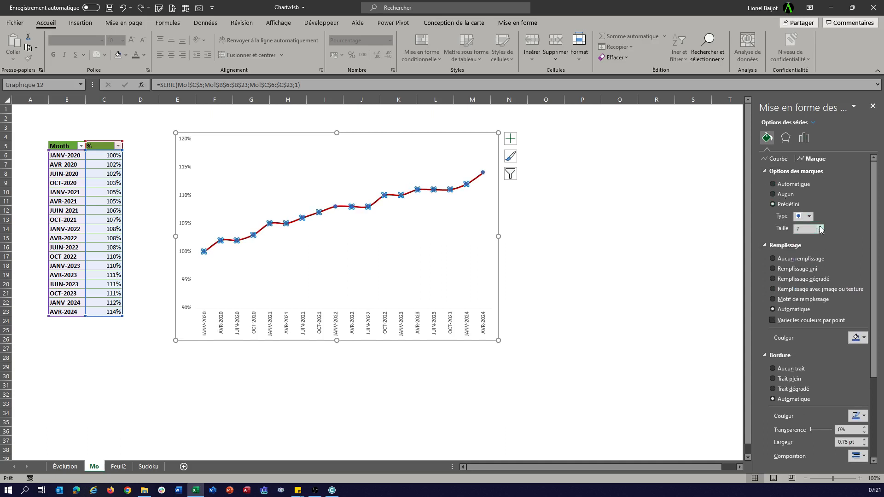
# Step: Set the line's markers to no fill with a dark red border
pyautogui.click(864, 338)
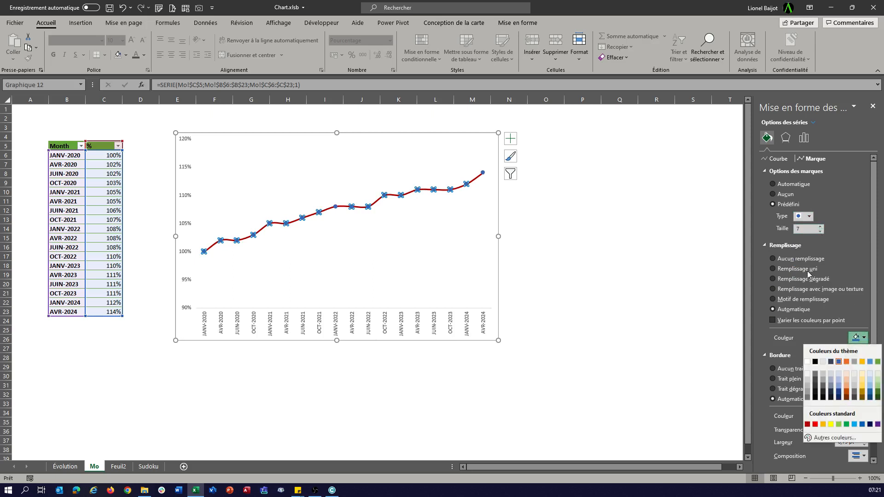
pyautogui.click(791, 259)
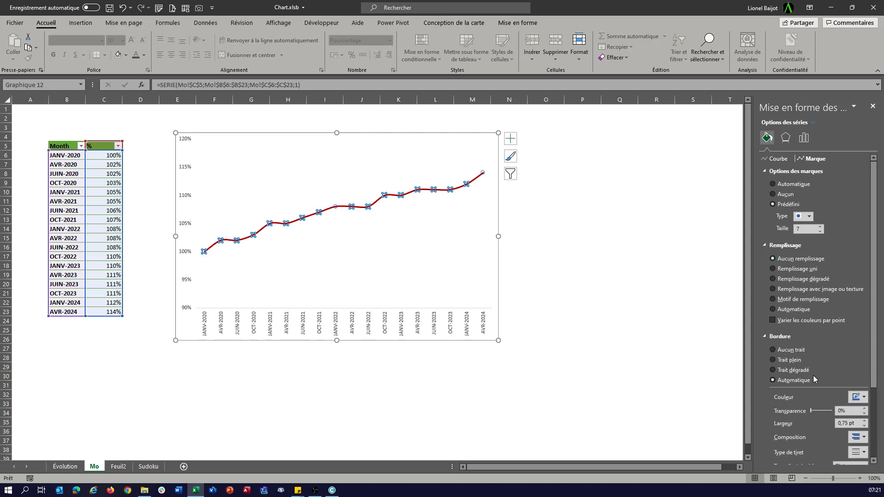
pyautogui.click(864, 397)
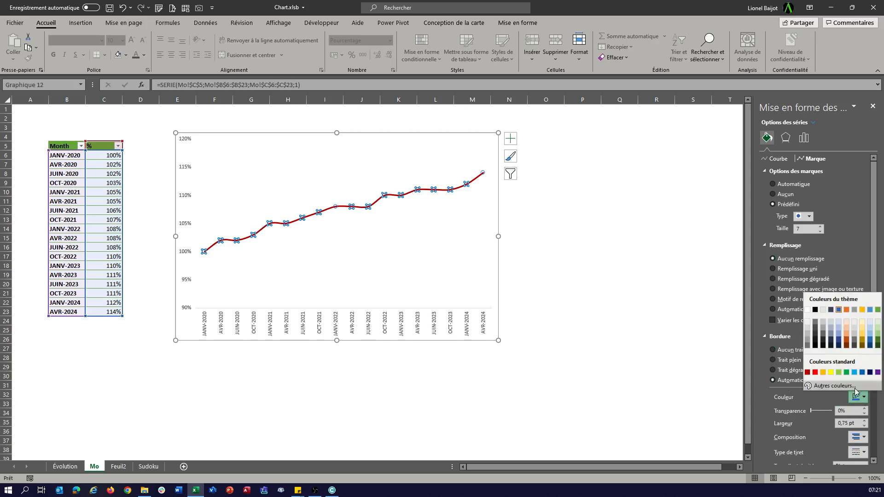
pyautogui.click(808, 373)
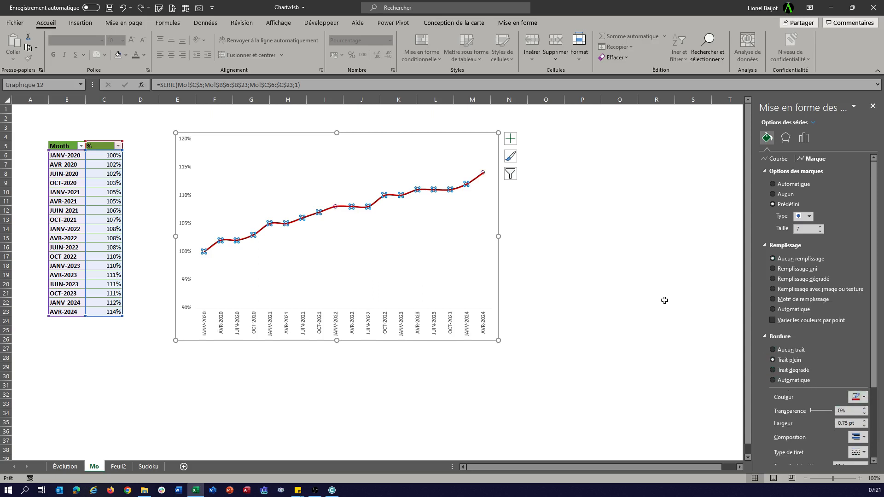
pyautogui.click(534, 246)
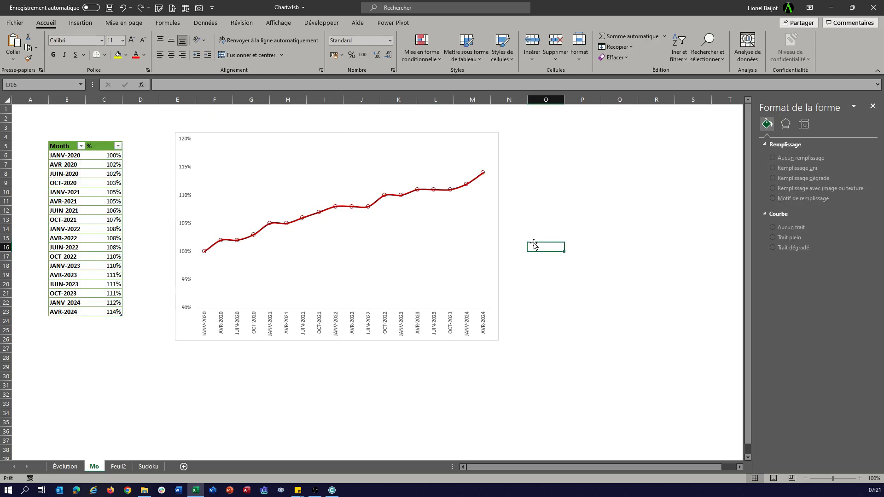
# Step: Draw a rectangle about 10.13 cm high and 2.06 cm wide over the chart, spanning OCT-2020 to AVR-2021
pyautogui.click(88, 25)
pyautogui.click(162, 37)
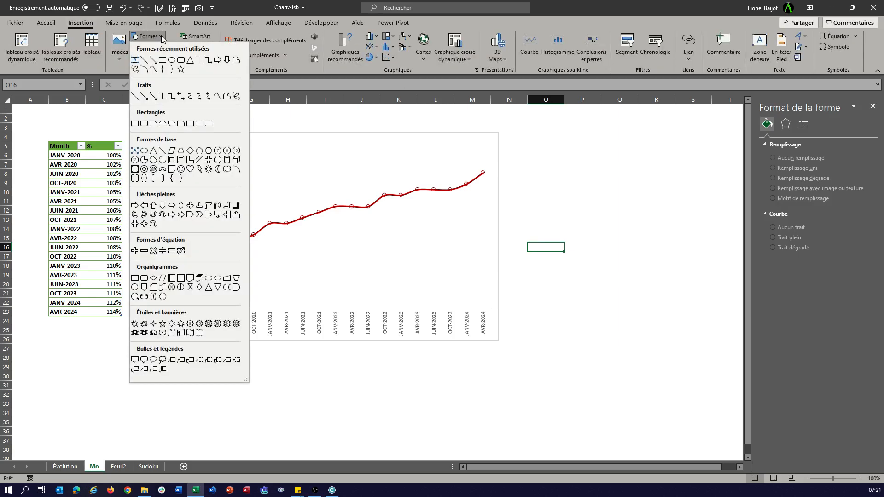
pyautogui.click(162, 60)
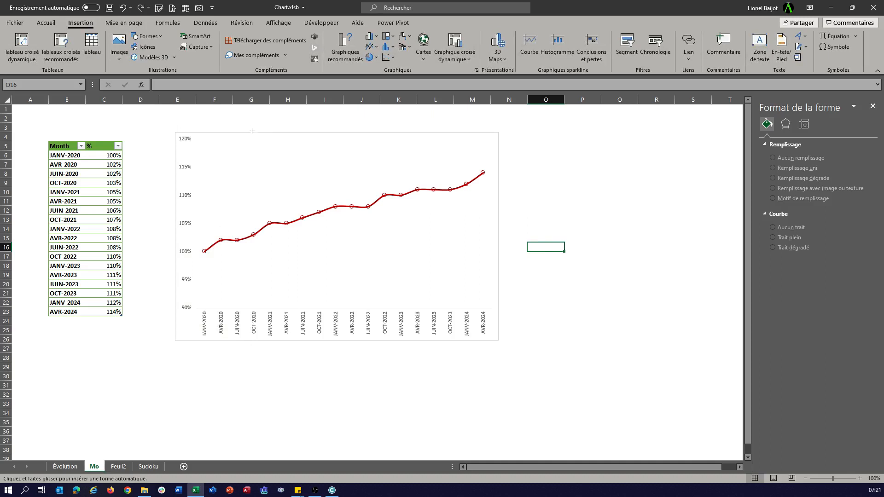
pyautogui.moveTo(252, 131)
pyautogui.mouseDown()
pyautogui.moveTo(302, 140)
pyautogui.moveTo(285, 205)
pyautogui.moveTo(296, 292)
pyautogui.moveTo(288, 309)
pyautogui.mouseUp()
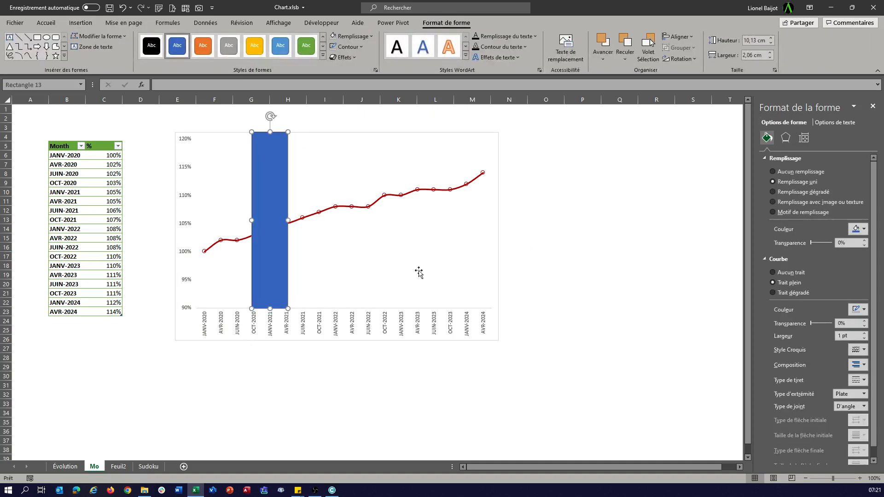
# Step: Fill the rectangle over the chart with light grey and remove its outline
pyautogui.click(371, 36)
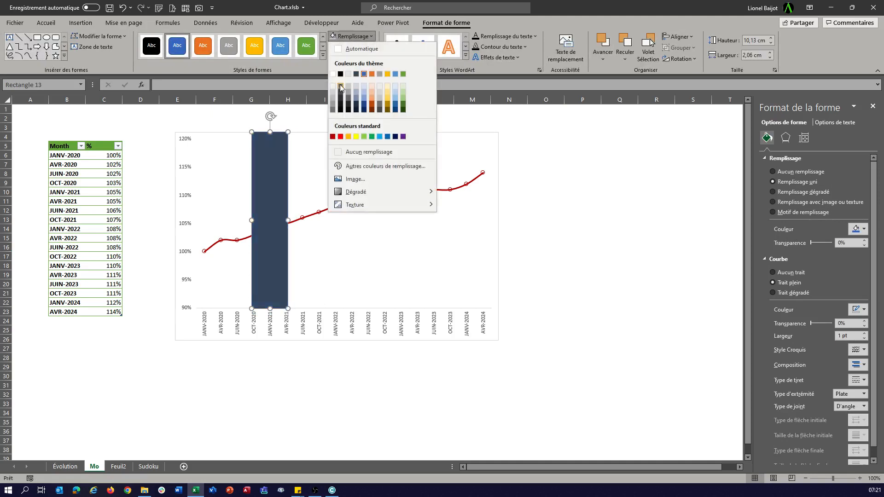
pyautogui.click(333, 89)
pyautogui.click(361, 46)
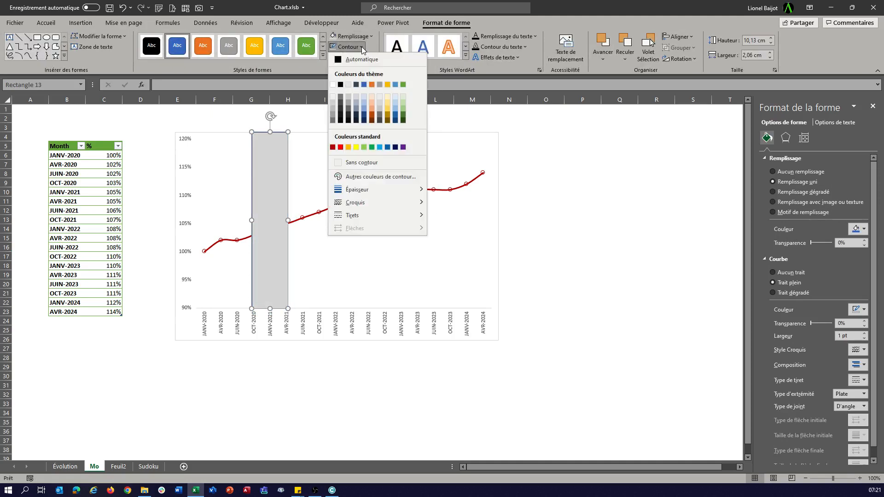
pyautogui.click(357, 161)
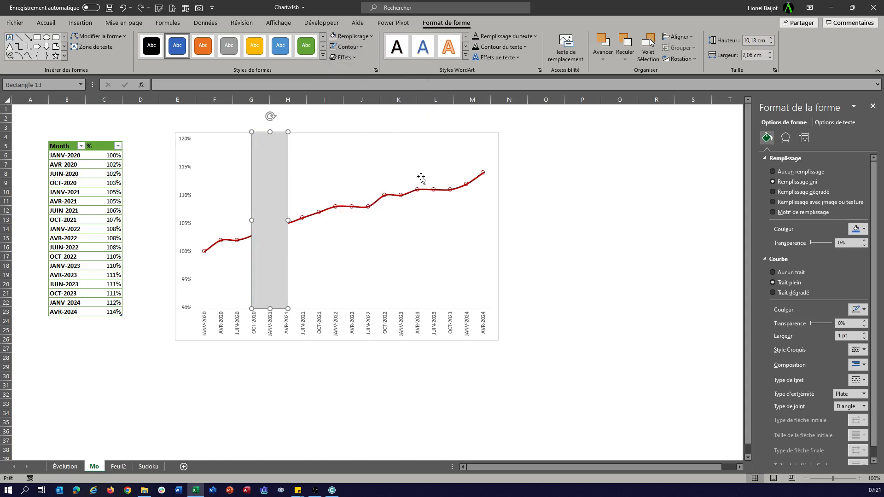
pyautogui.click(544, 211)
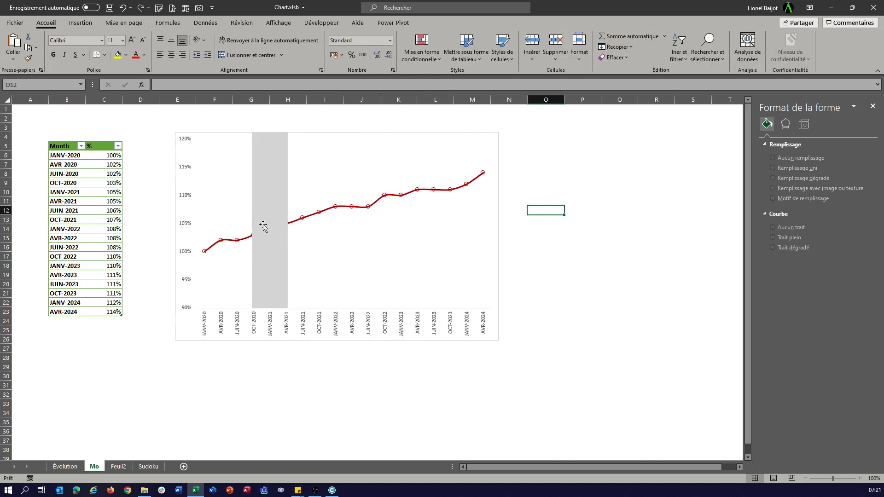
# Step: Send the grey rectangle to the back, behind the line chart
pyautogui.click(272, 261)
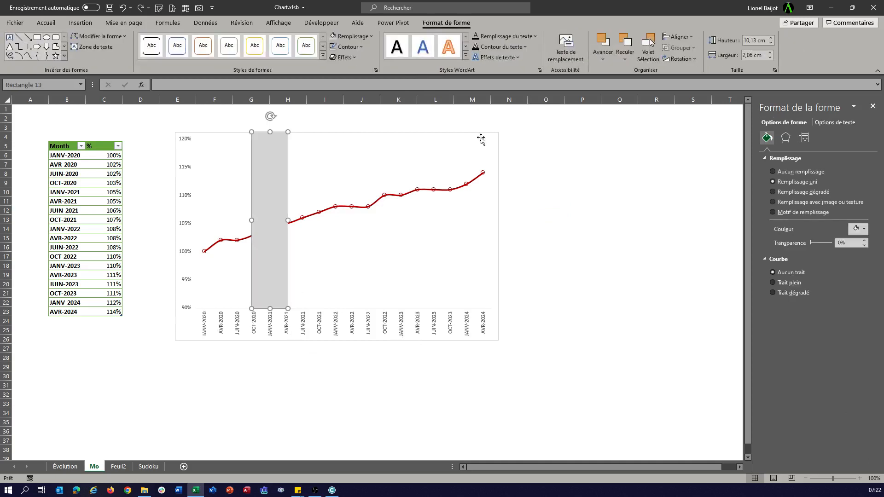
pyautogui.click(625, 57)
pyautogui.click(647, 84)
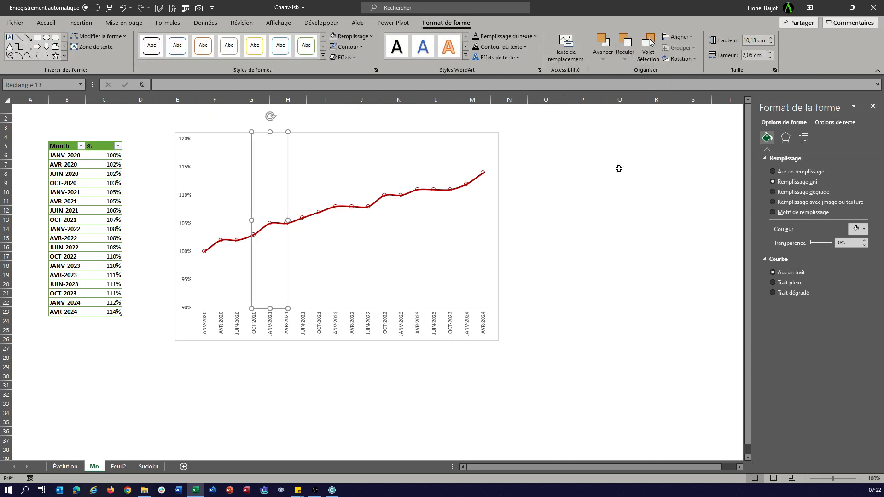
pyautogui.click(625, 228)
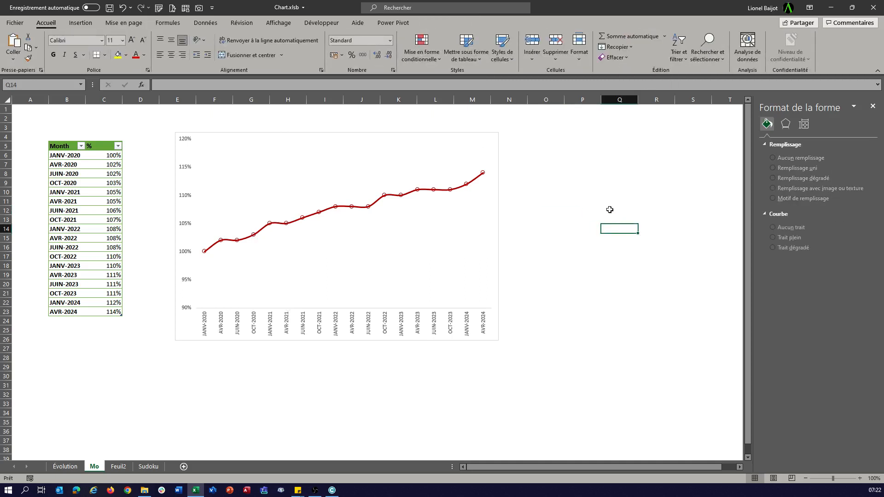
# Step: Remove the chart area's fill so the grey rectangle behind it shows through
pyautogui.click(498, 140)
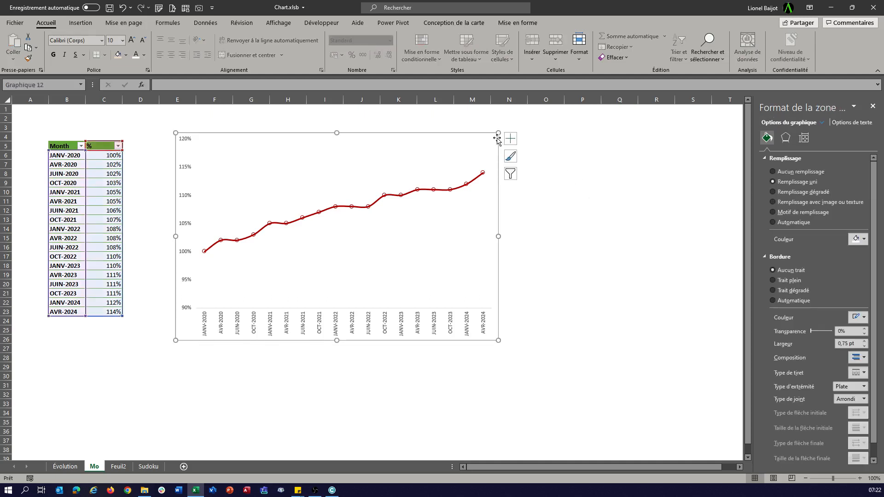
pyautogui.click(518, 22)
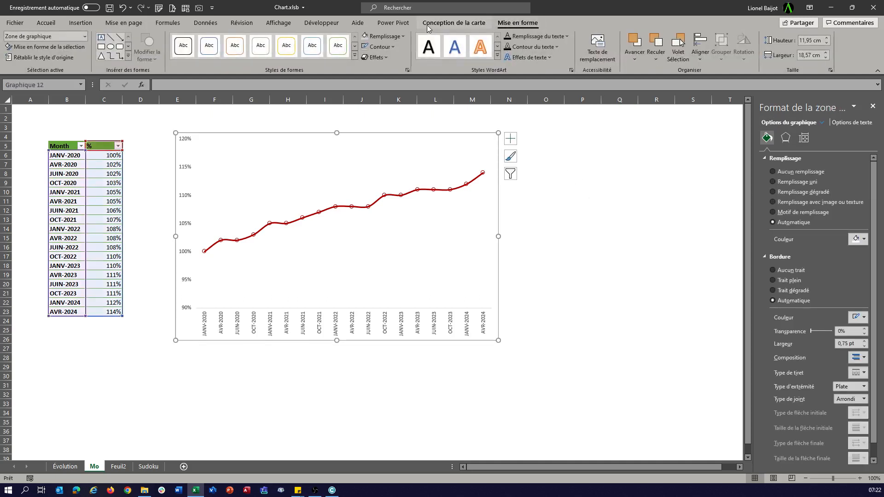
pyautogui.click(403, 37)
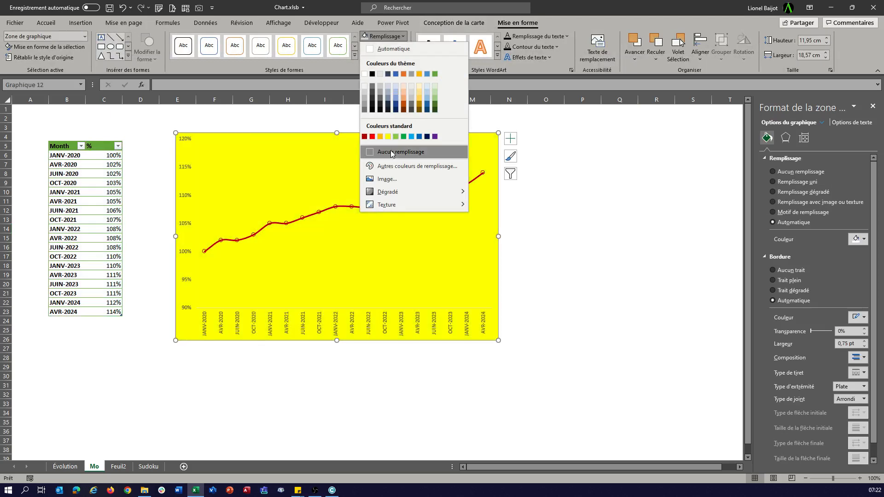
pyautogui.click(396, 153)
pyautogui.click(518, 219)
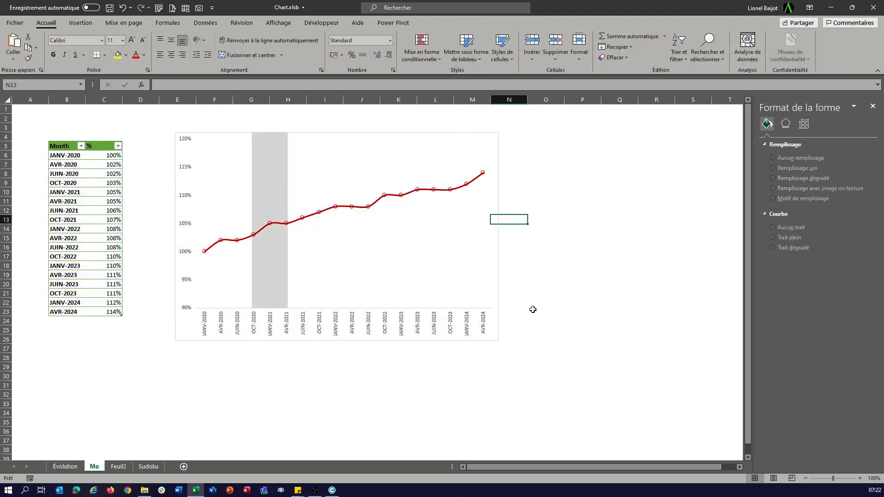
# Step: Select Rectangle 13 from the sheet's object list and move it right along the chart to span OCT-2022 to AVR-2023
pyautogui.click(120, 24)
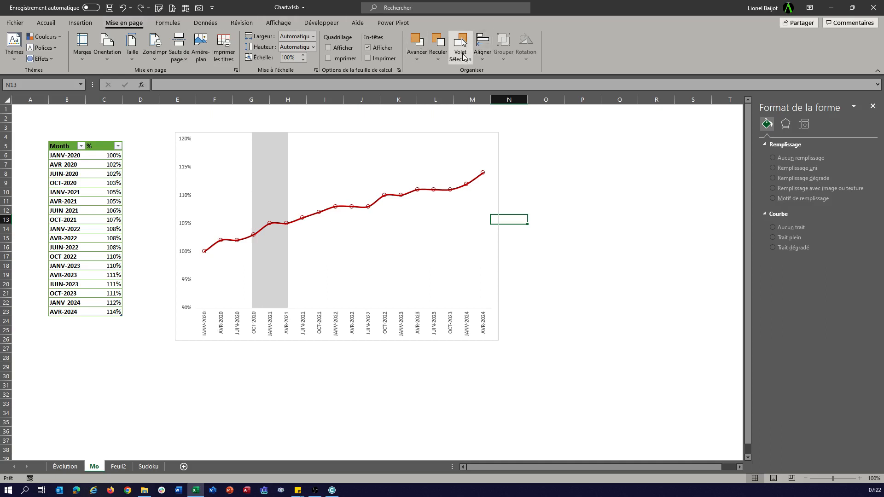
pyautogui.click(461, 48)
pyautogui.click(790, 157)
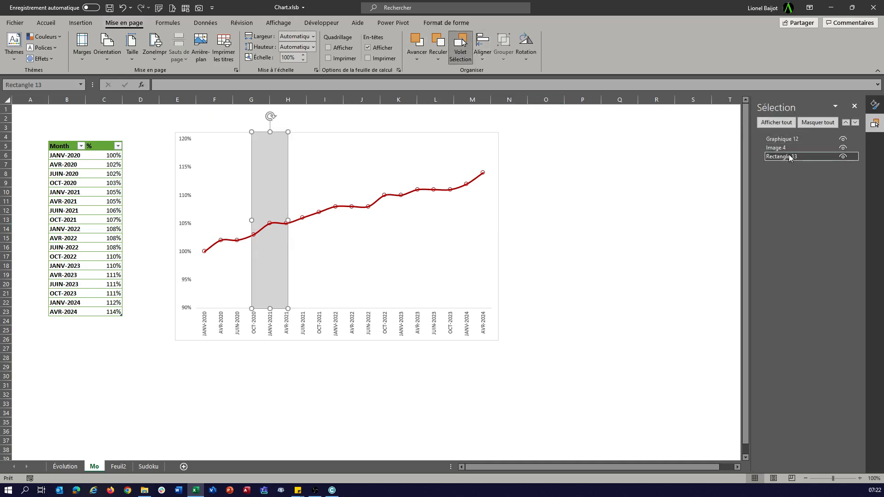
pyautogui.press('Right')
pyautogui.press('Right')
pyautogui.press('Right')
pyautogui.press('Right')
pyautogui.press('Right')
pyautogui.press('Right')
pyautogui.press('Right')
pyautogui.press('Right')
pyautogui.press('Right')
pyautogui.press('Right')
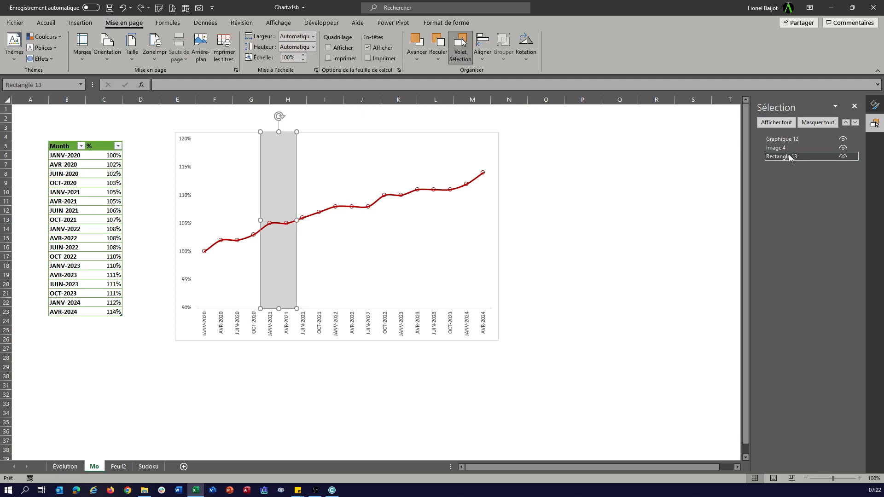
pyautogui.press('Right')
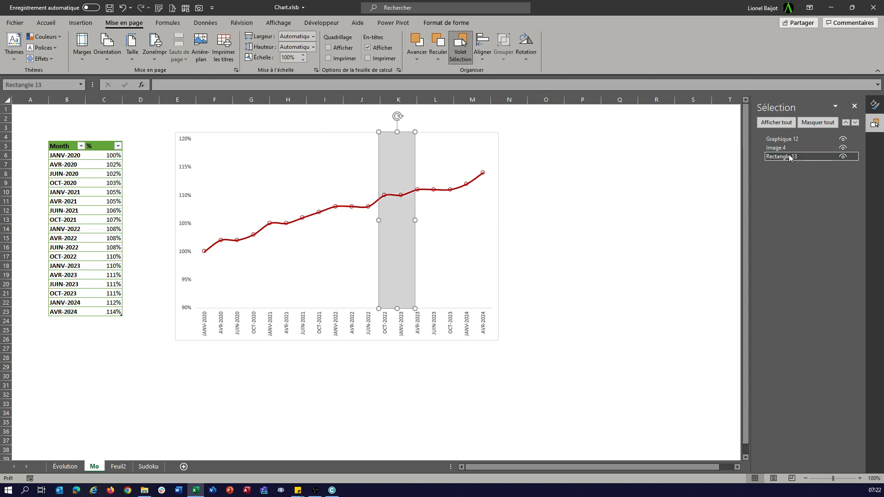
pyautogui.hotkey('ctrl', 'Left')
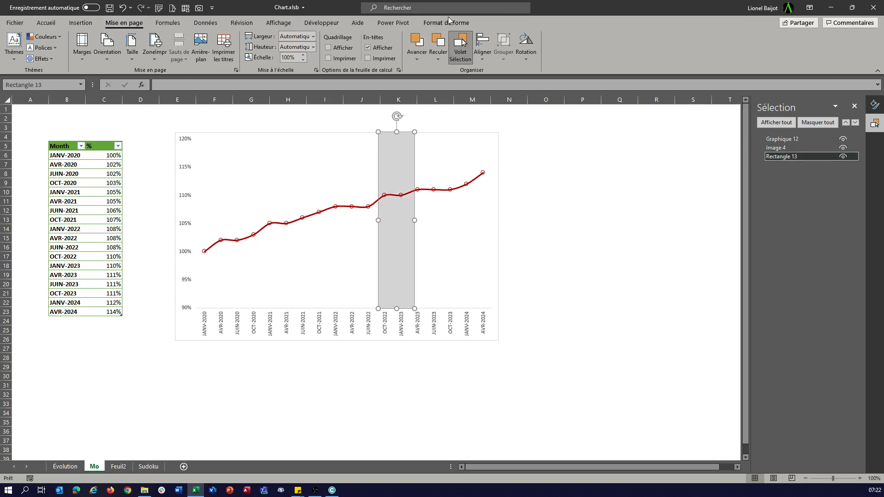
# Step: Narrow the grey rectangle to a width of 1 cm, centred on OCT-2022
pyautogui.click(446, 22)
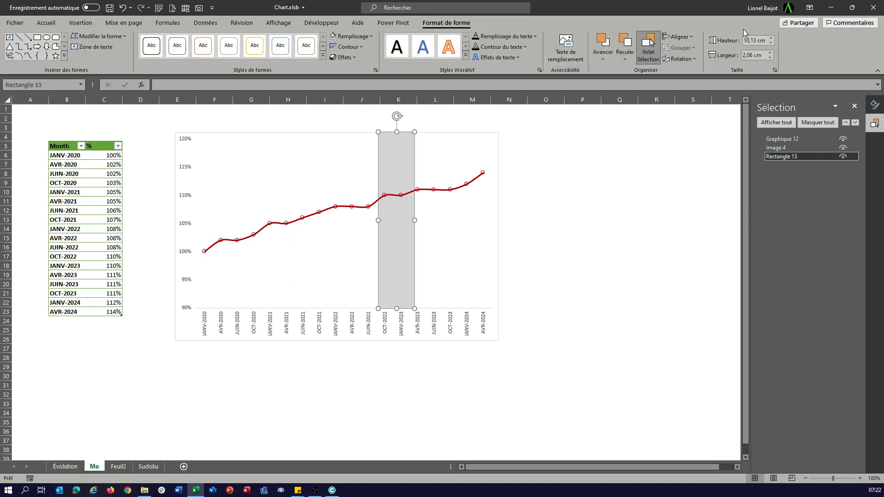
pyautogui.click(770, 58)
pyautogui.click(770, 57)
pyautogui.click(770, 58)
pyautogui.click(770, 58)
pyautogui.click(770, 58)
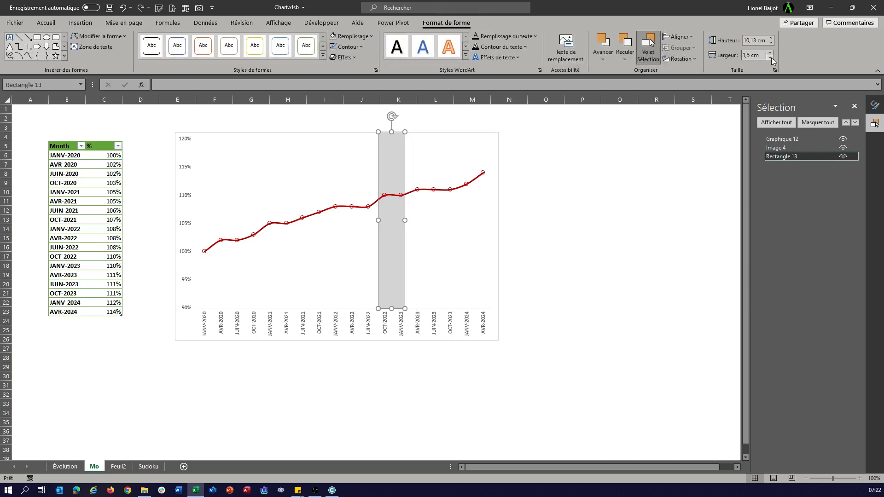
pyautogui.click(771, 57)
pyautogui.click(772, 57)
pyautogui.click(772, 57)
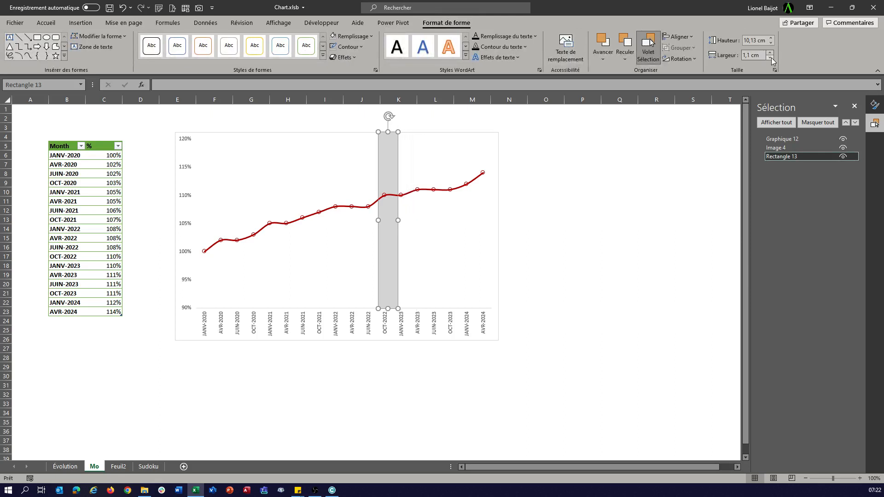
pyautogui.click(772, 57)
pyautogui.click(772, 57)
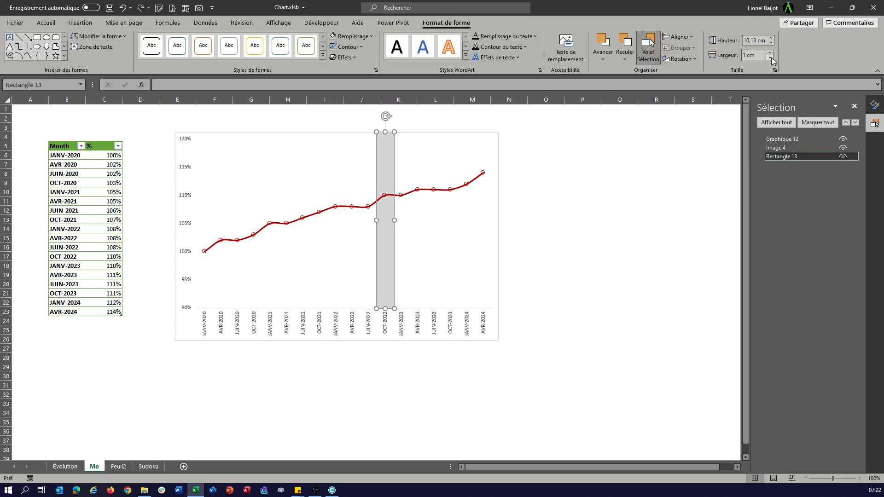
pyautogui.click(655, 249)
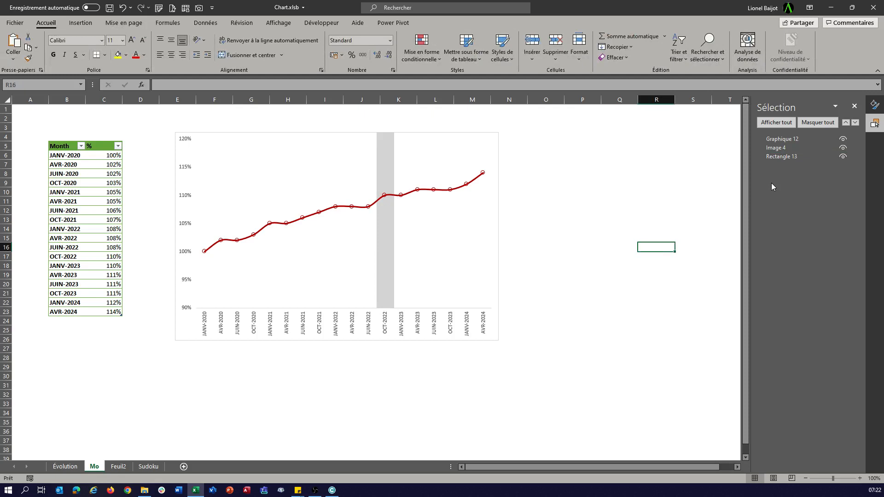
# Step: Delete the grey rectangle and move the chart right so it starts in column G
pyautogui.click(779, 156)
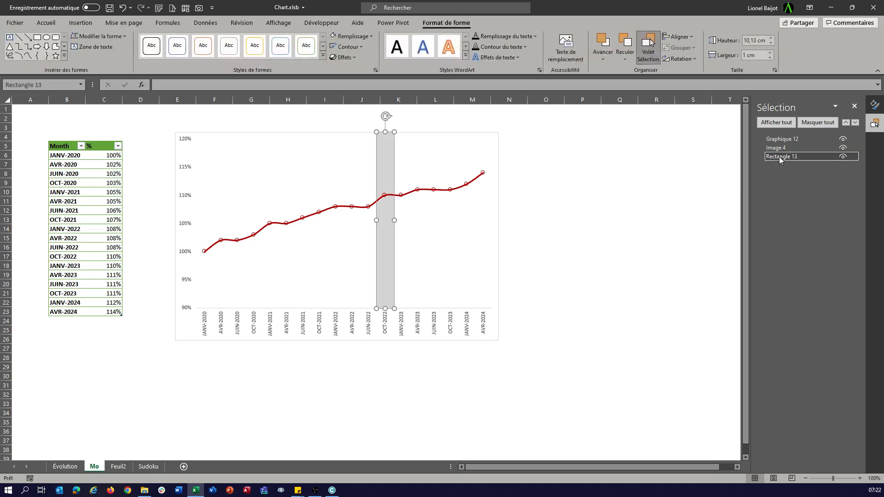
pyautogui.press('Delete')
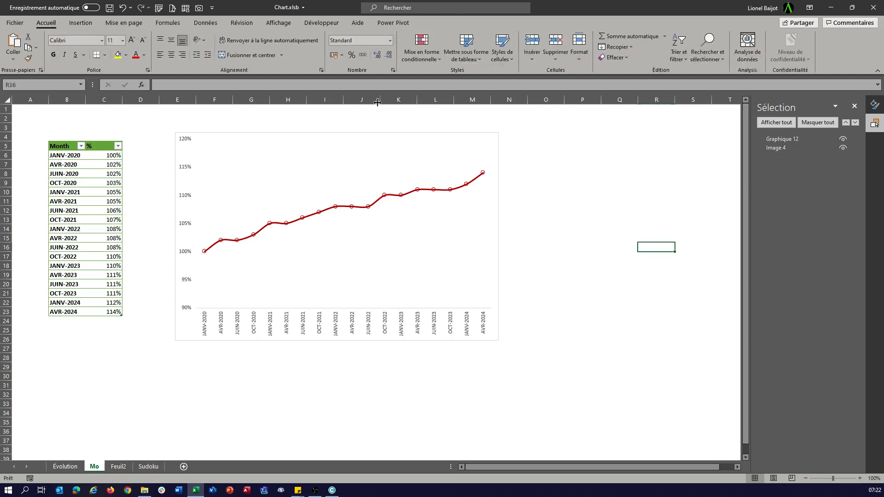
pyautogui.click(309, 134)
pyautogui.moveTo(308, 134); pyautogui.dragTo(376, 137)
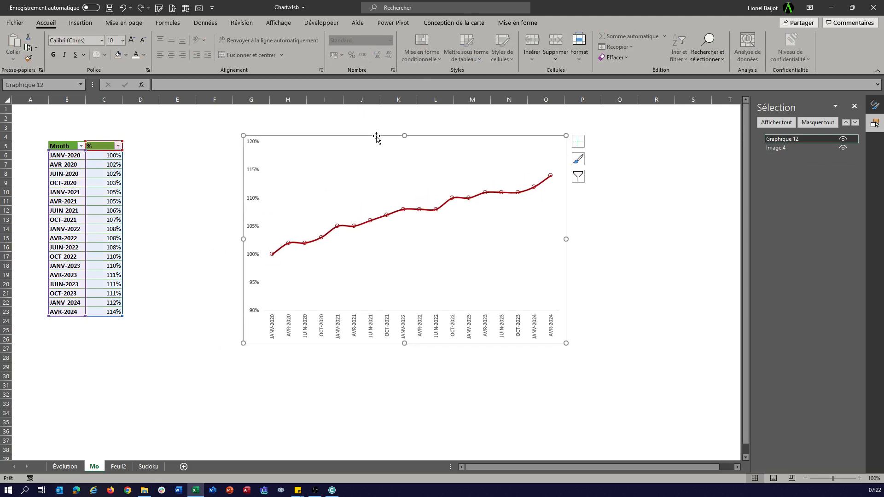
# Step: Add a VISIBLE column to the table with its header in D5
pyautogui.click(139, 146)
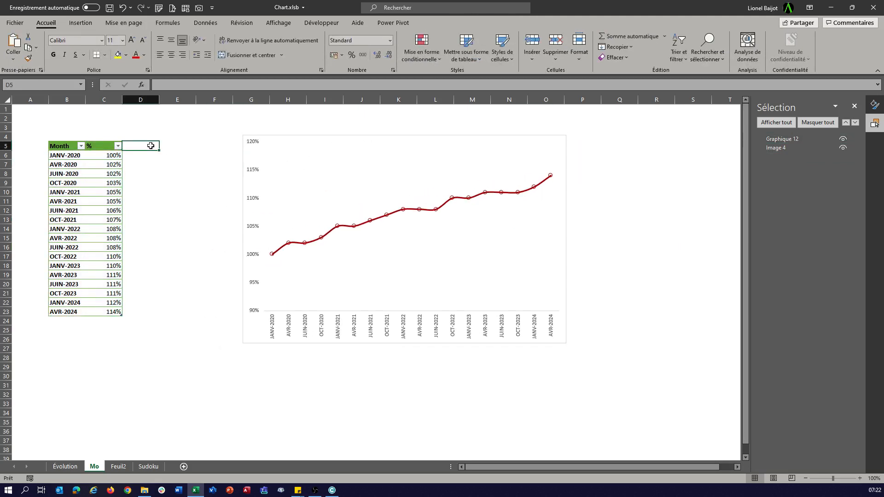
pyautogui.write('VISIBL')
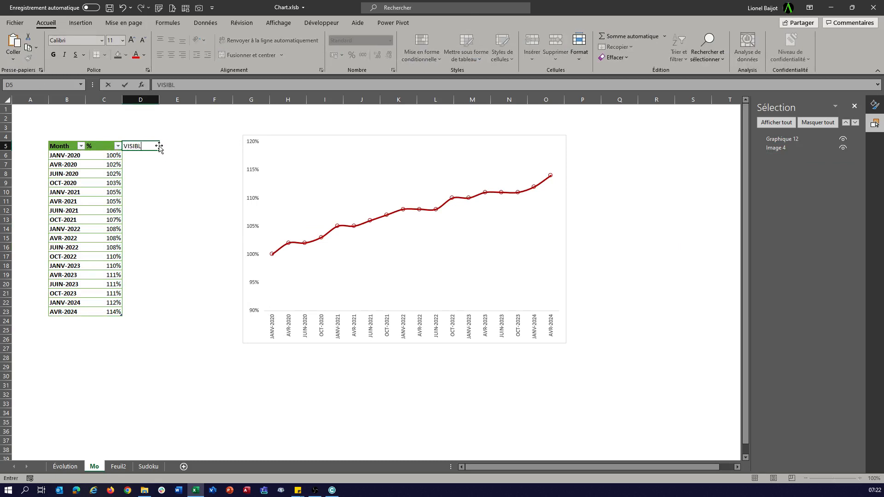
pyautogui.press('Return')
# Step: Enter 1 in the VISIBLE column for JANV-2022 and AVR-2022
pyautogui.press('Down')
pyautogui.press('Down')
pyautogui.press('Down')
pyautogui.press('Down')
pyautogui.press('Down')
pyautogui.press('Down')
pyautogui.press('Down')
pyautogui.press('Down')
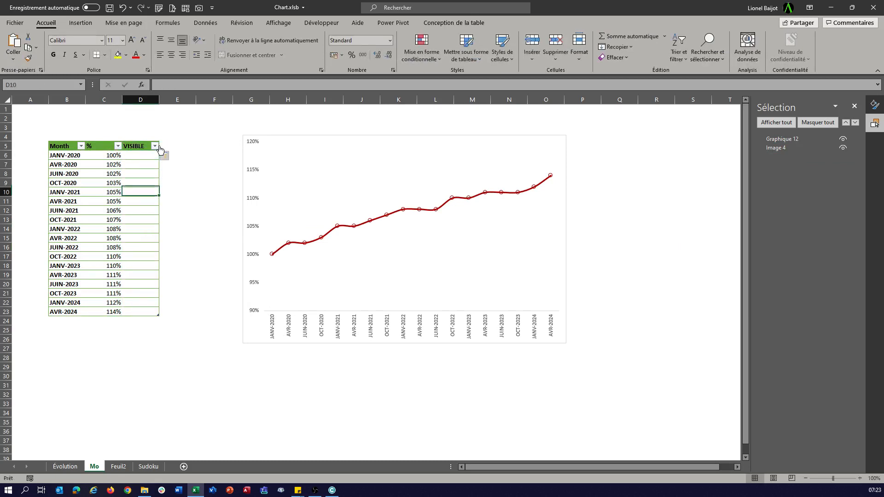
pyautogui.write('1')
pyautogui.press('Return')
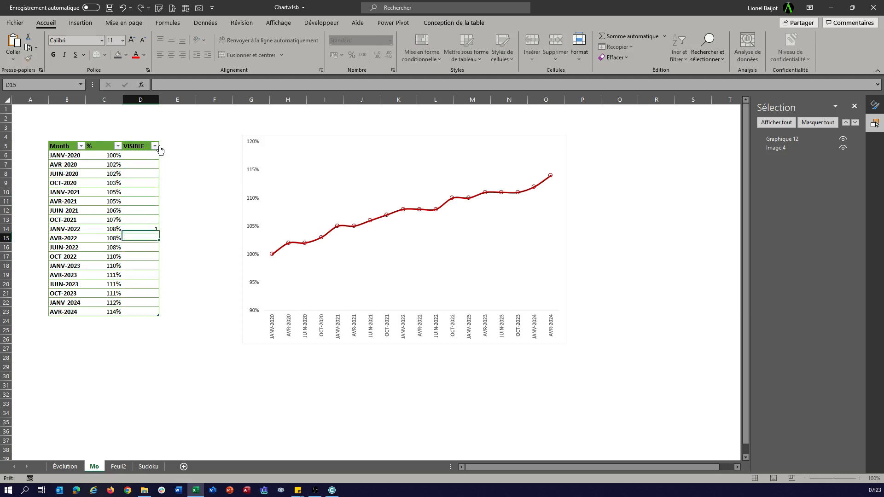
pyautogui.write('1')
pyautogui.press('Return')
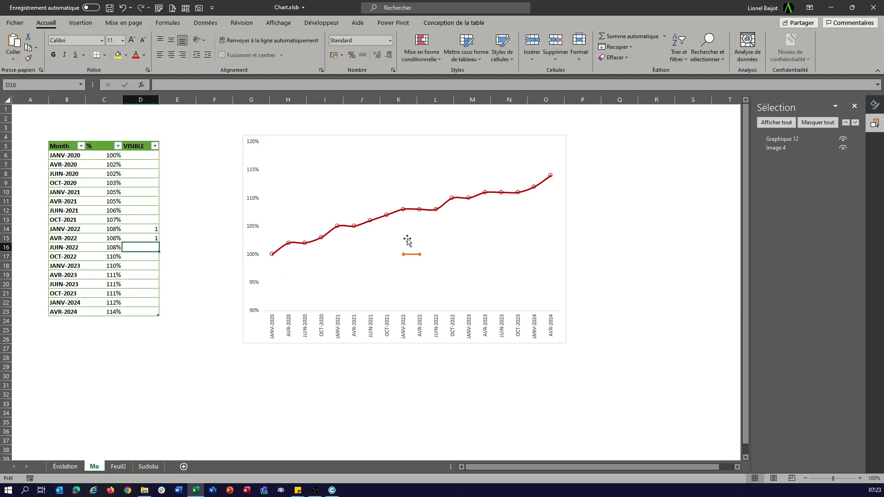
# Step: Change the chart to a combined type (Graphique combiné) with the % series as Courbe
pyautogui.click(522, 139)
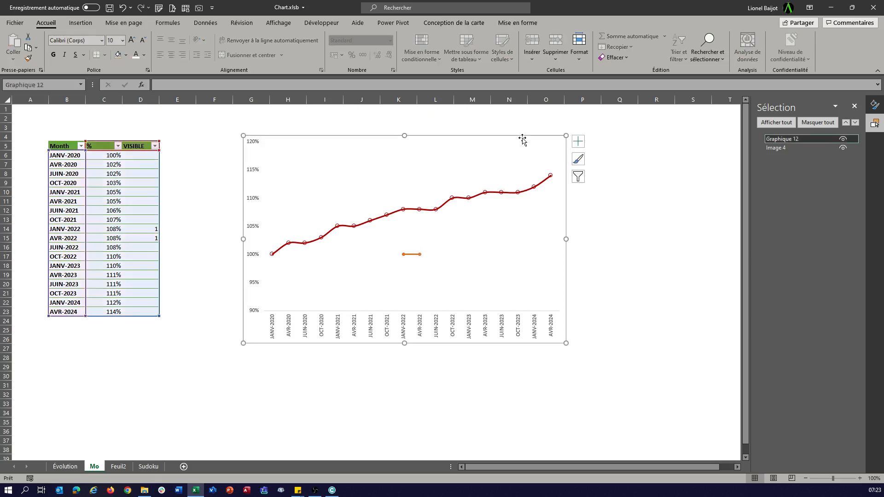
pyautogui.click(470, 24)
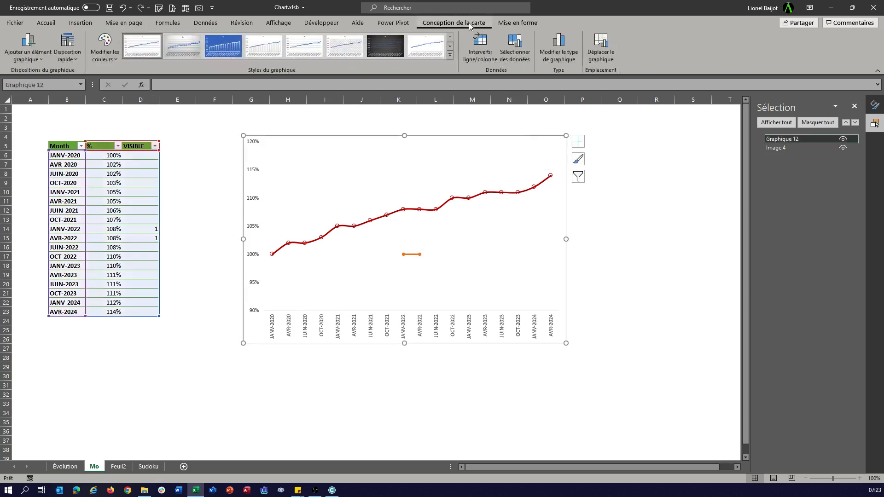
pyautogui.click(561, 59)
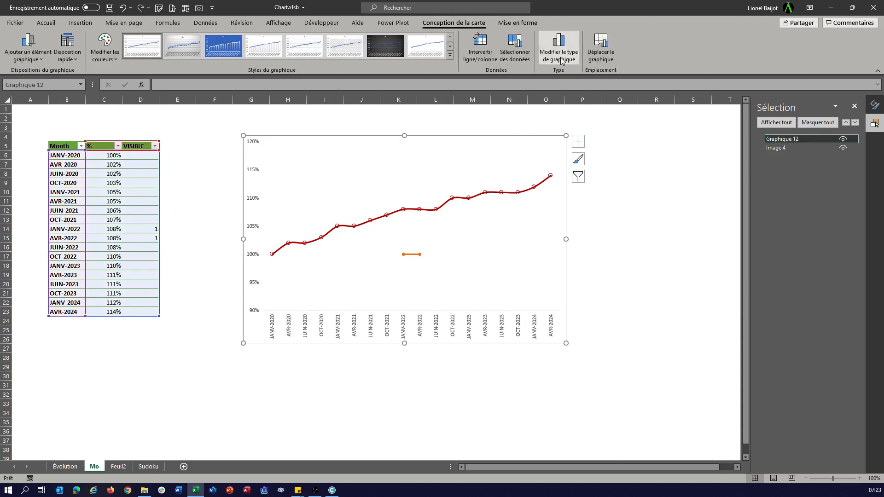
pyautogui.moveTo(453, 109); pyautogui.dragTo(631, 95)
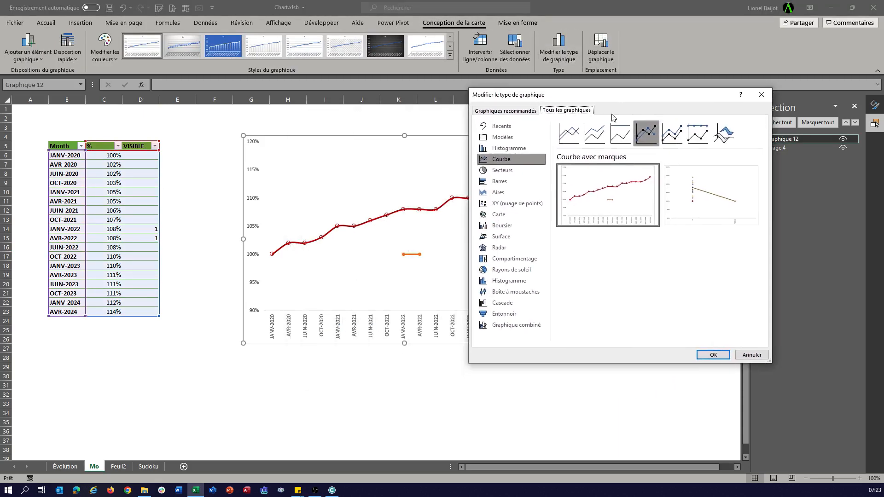
pyautogui.click(522, 326)
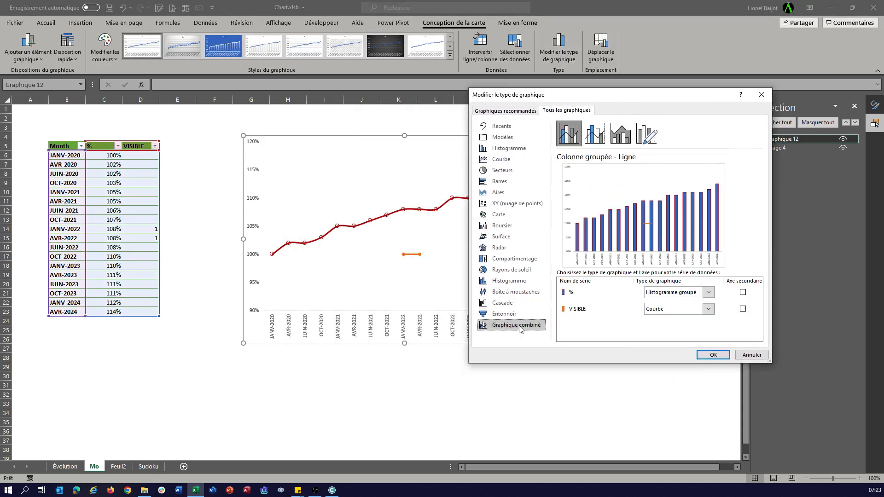
pyautogui.click(694, 293)
pyautogui.click(665, 206)
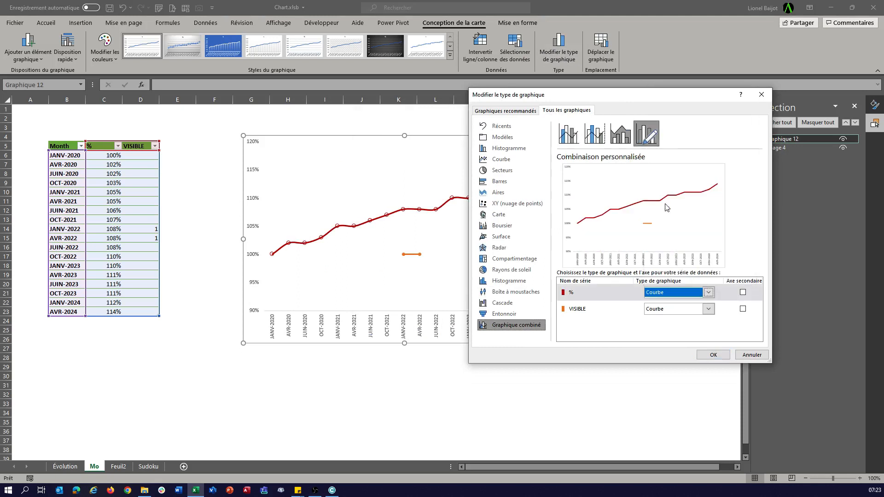
# Step: Set the VISIBLE series to Histogramme groupé on the secondary axis and apply the combined chart
pyautogui.click(670, 311)
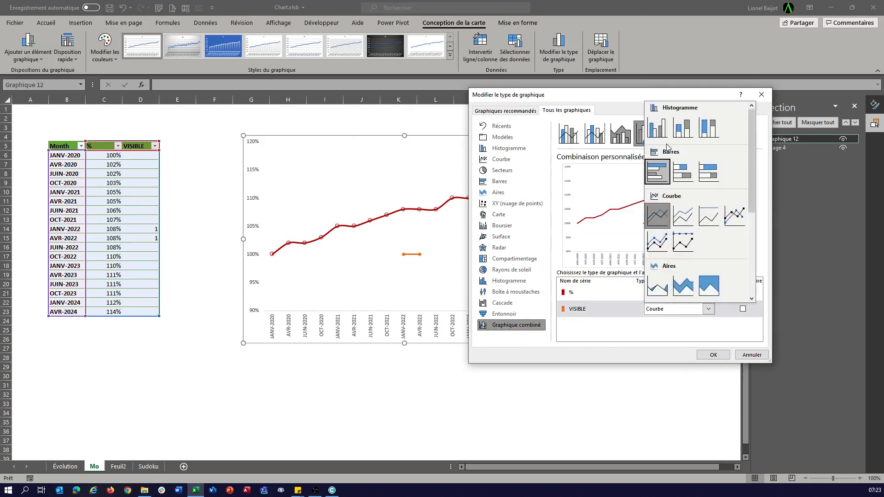
pyautogui.click(657, 131)
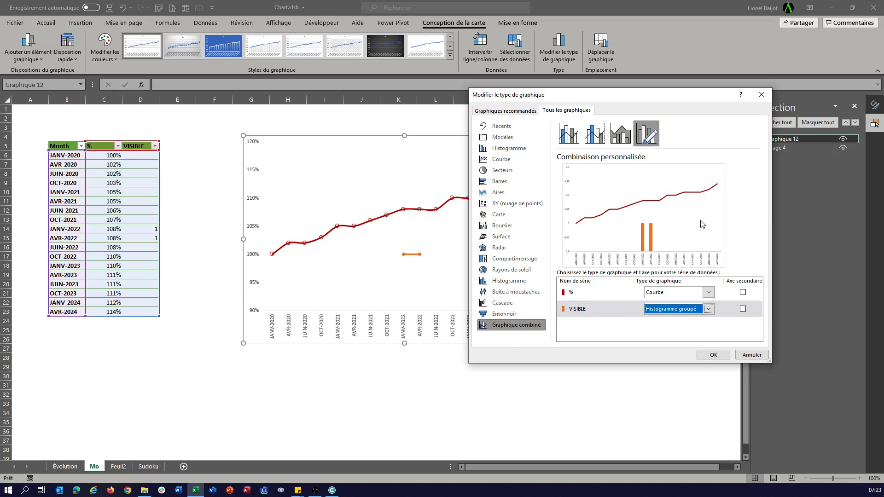
pyautogui.click(743, 309)
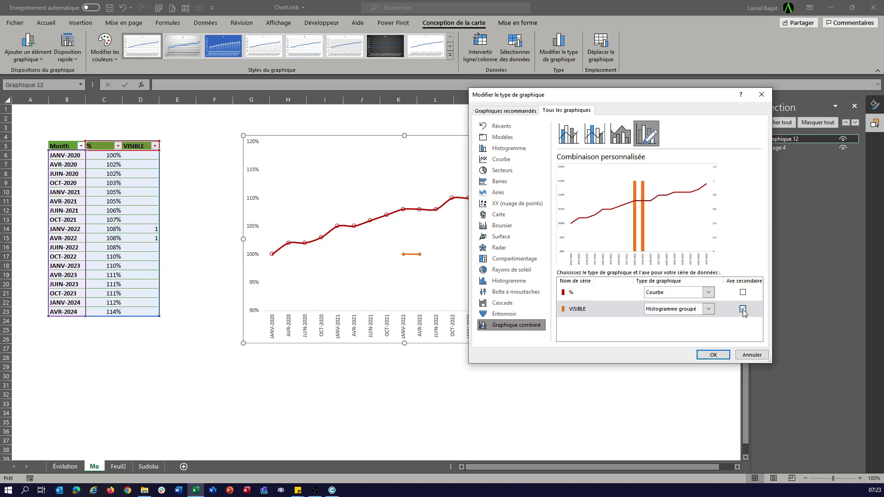
pyautogui.click(712, 354)
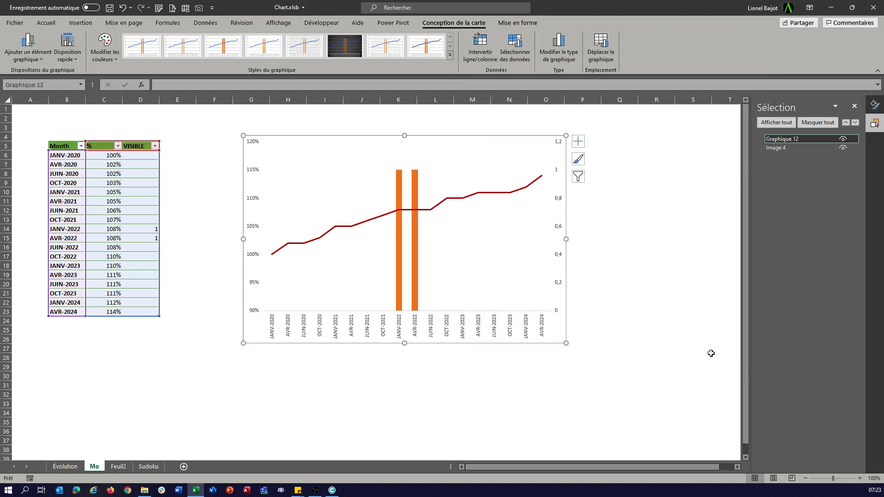
# Step: Turn on line smoothing (Lissage) for the % series
pyautogui.click(504, 194)
pyautogui.rightClick(505, 194)
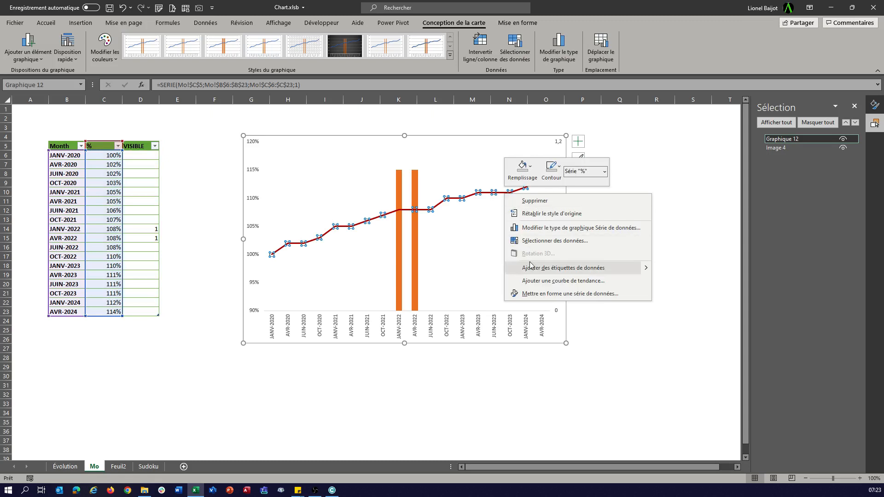
pyautogui.click(541, 295)
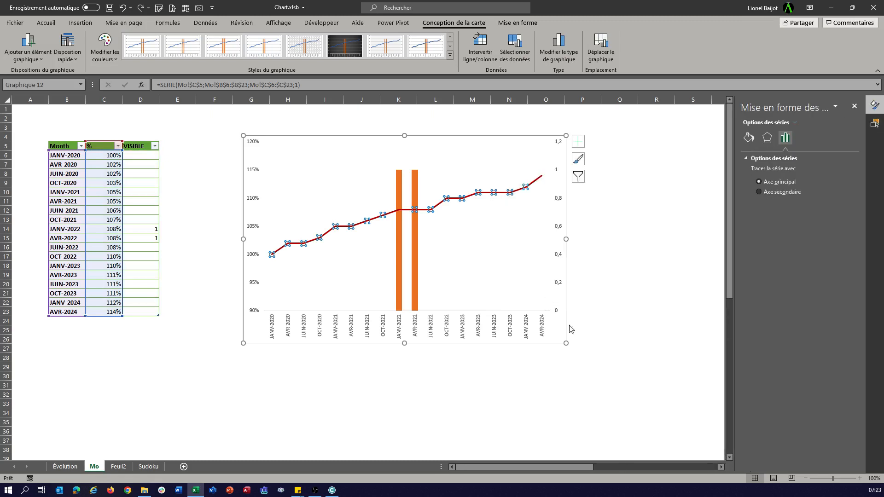
pyautogui.click(749, 137)
pyautogui.click(773, 387)
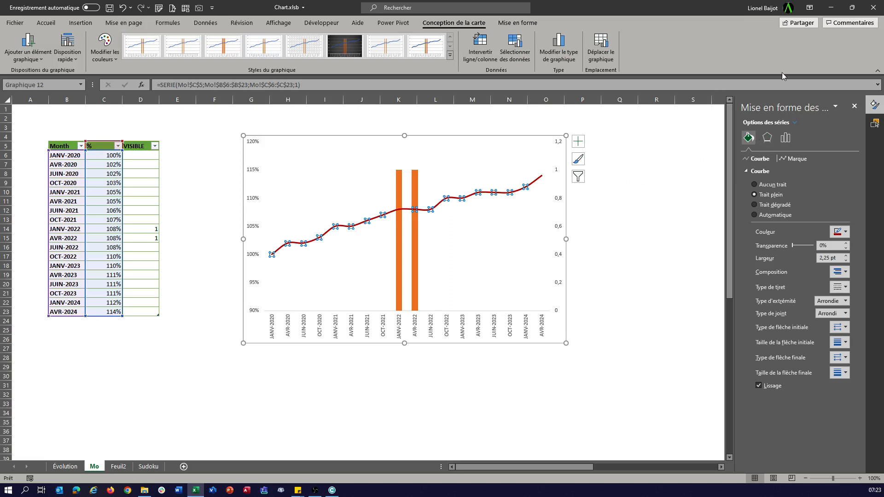
# Step: Give the % line predefined (Prédéfini) circle markers
pyautogui.click(791, 159)
pyautogui.click(764, 171)
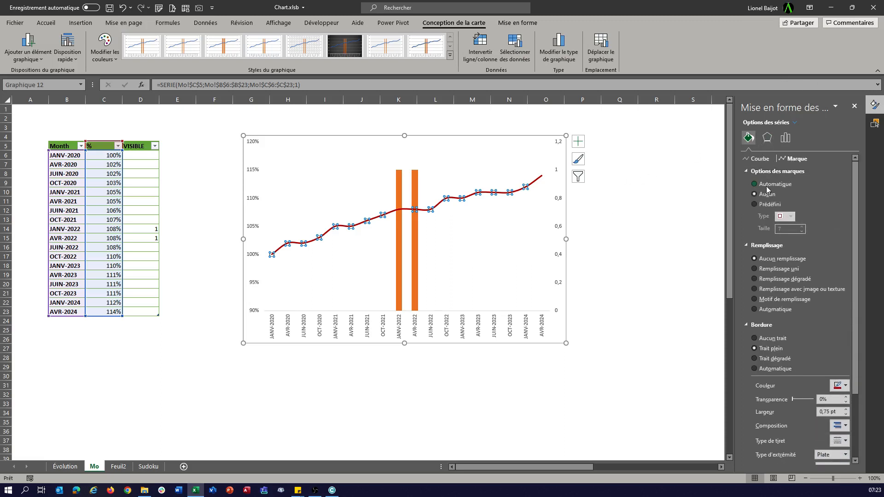
pyautogui.click(769, 204)
pyautogui.click(781, 216)
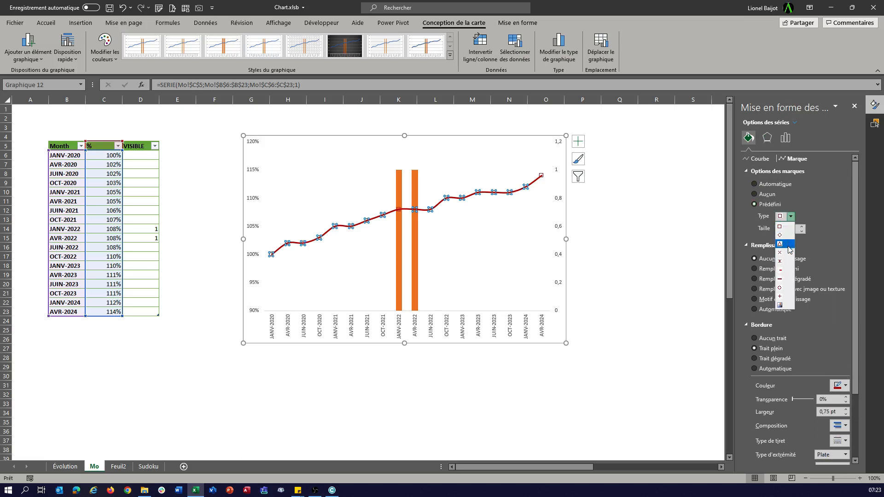
pyautogui.click(784, 289)
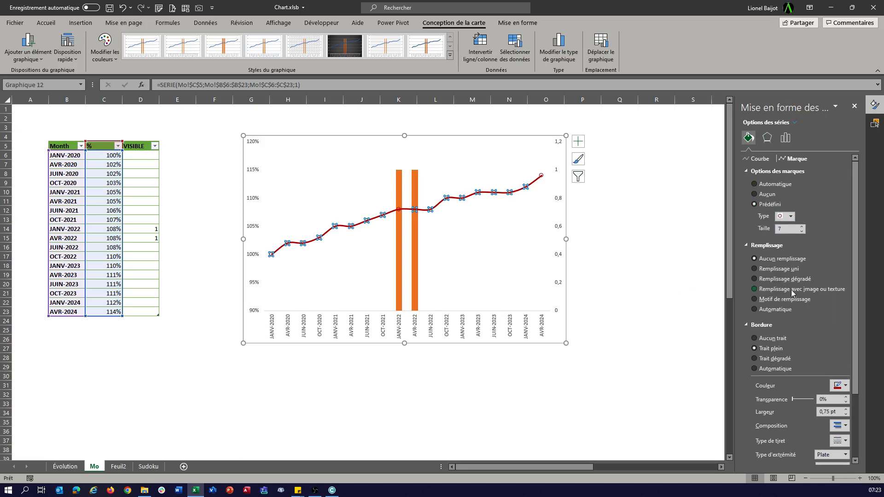
pyautogui.click(622, 274)
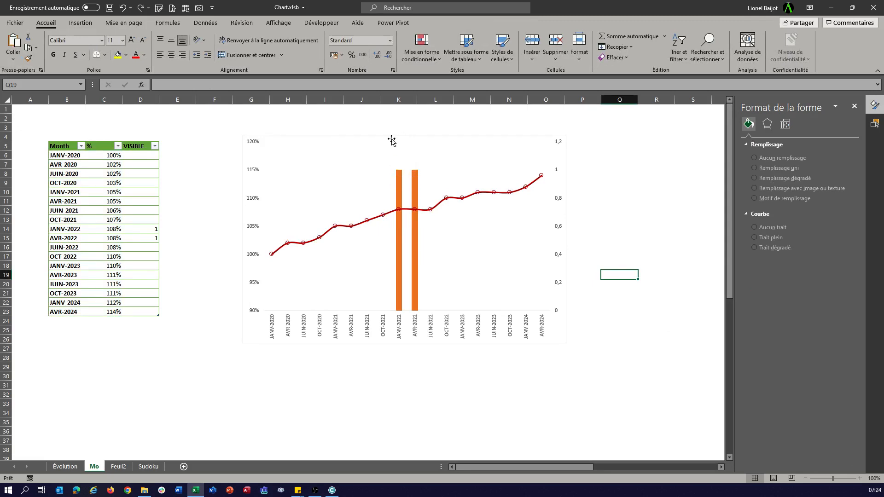
# Step: Set the maximum of the chart's secondary vertical axis to 1
pyautogui.click(560, 202)
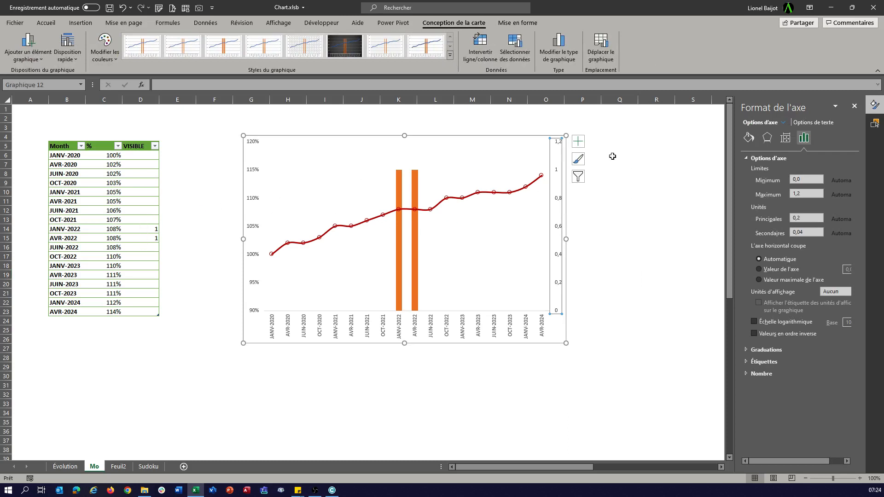
pyautogui.click(811, 192)
pyautogui.write('12')
pyautogui.press('BackSpace')
pyautogui.press('Return')
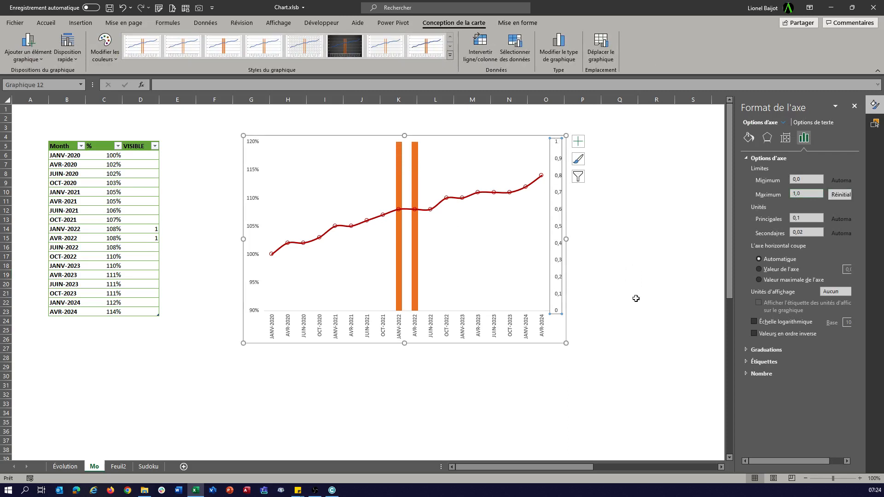
# Step: Set the VISIBLE column series' gap width (Largeur de l'intervalle) to 0%
pyautogui.click(416, 251)
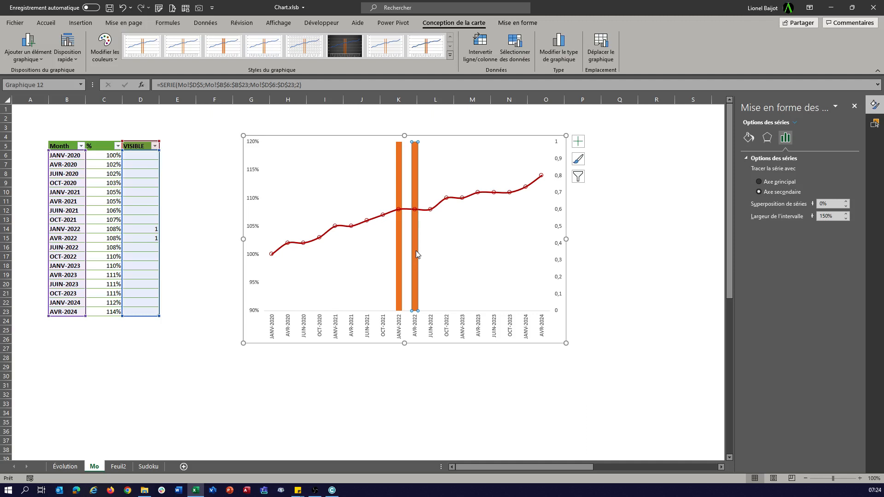
pyautogui.moveTo(838, 218); pyautogui.dragTo(773, 221)
pyautogui.write('0')
pyautogui.press('Return')
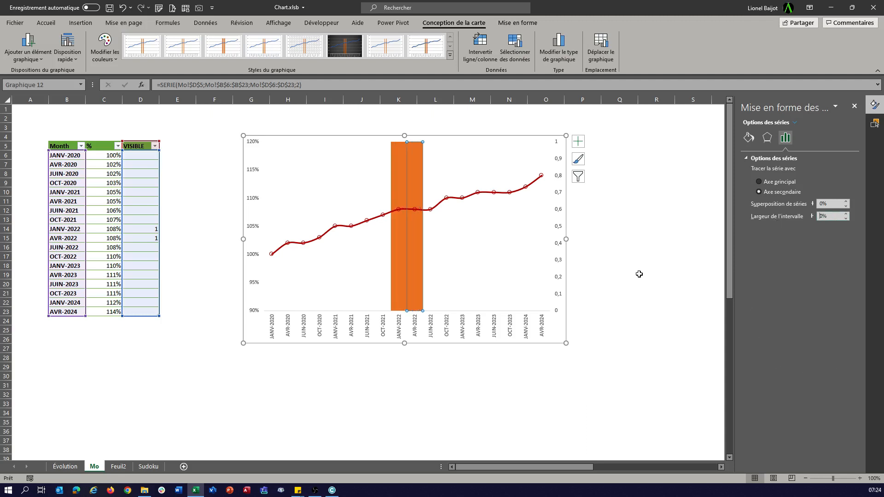
pyautogui.click(625, 338)
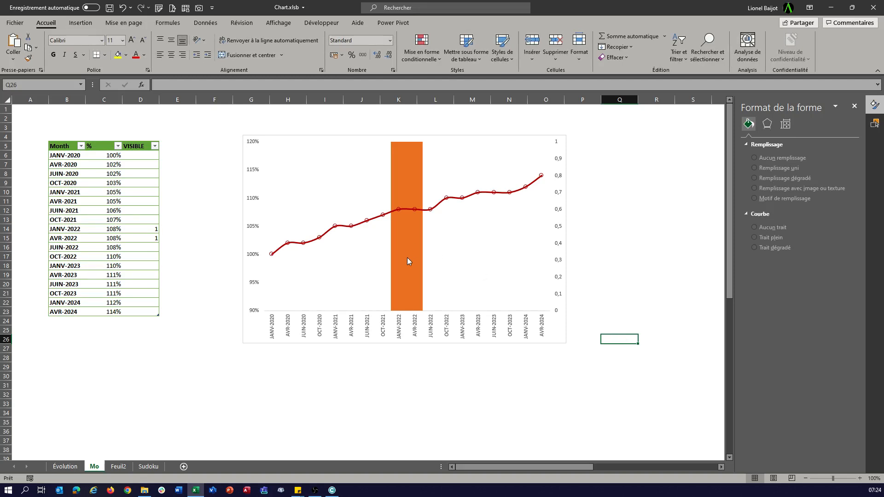
# Step: Apply the standard yellow colour to both the fill and the border of the VISIBLE columns
pyautogui.click(414, 276)
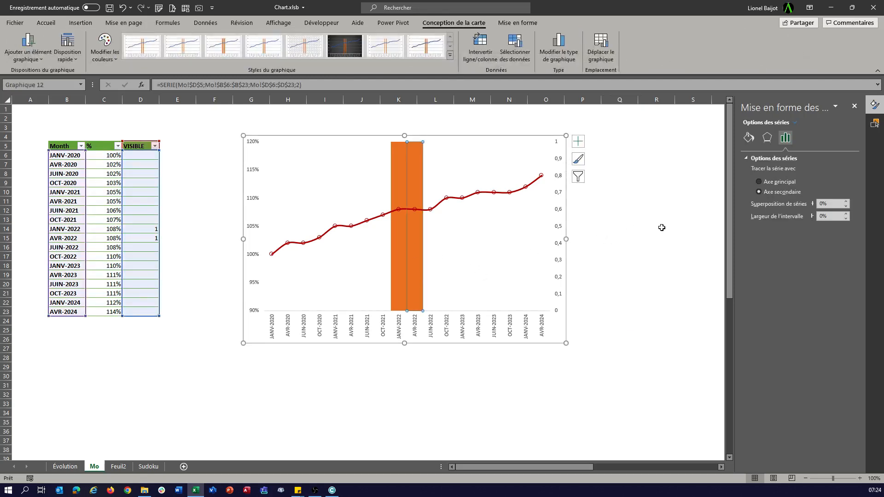
pyautogui.click(749, 138)
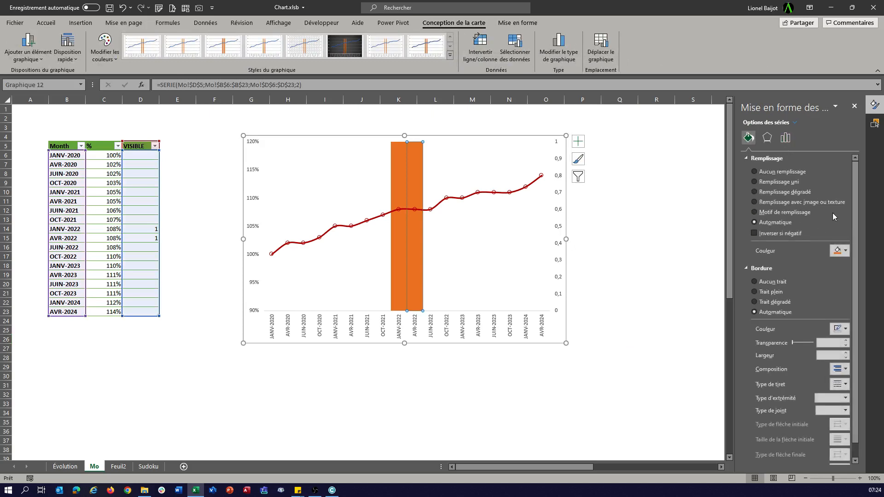
pyautogui.click(839, 250)
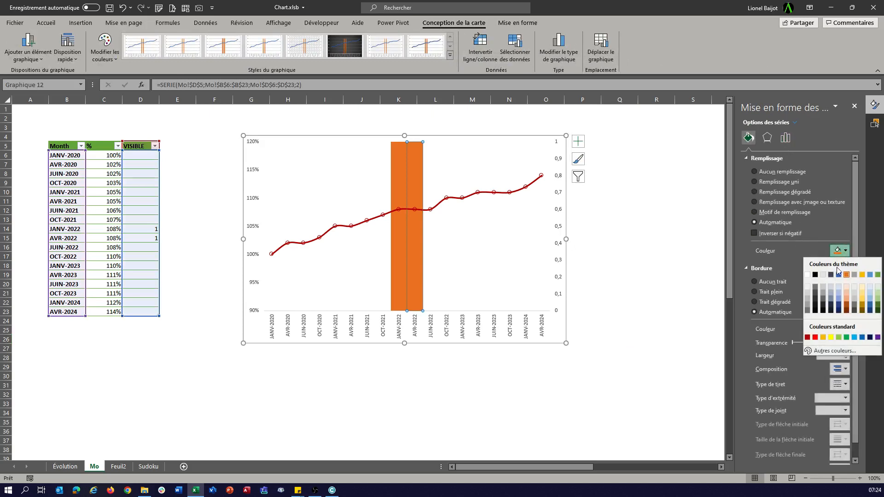
pyautogui.click(832, 338)
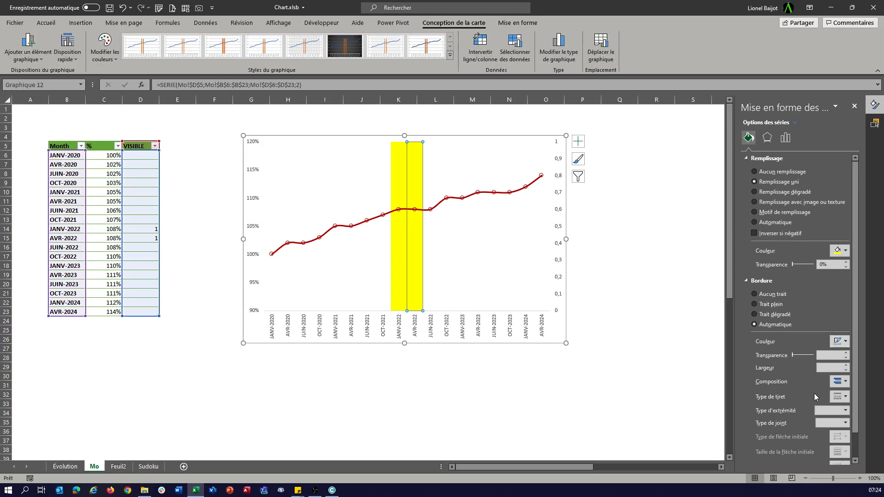
pyautogui.click(847, 342)
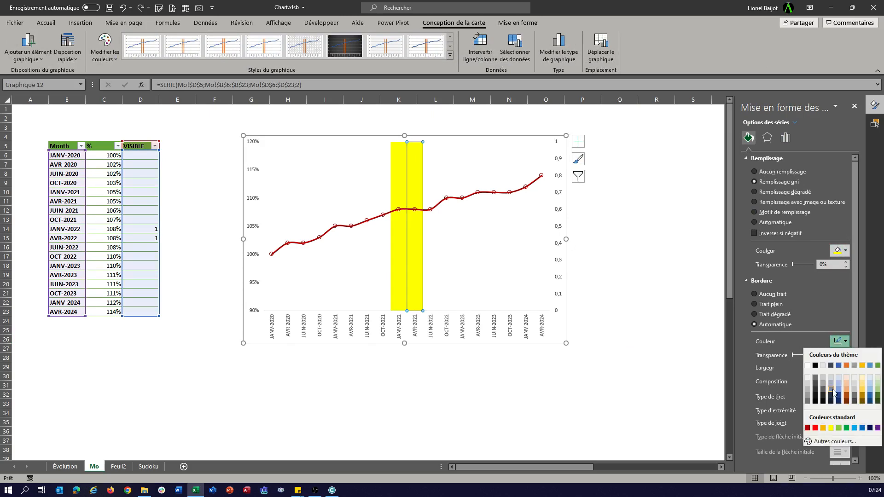
pyautogui.click(831, 428)
pyautogui.click(539, 426)
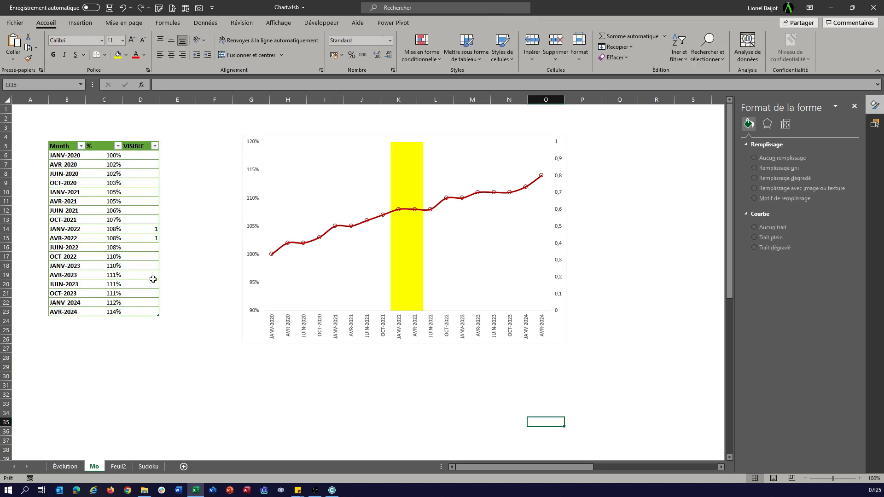
# Step: Enter 1 in the VISIBLE column for JANV-2020 and AVR-2020
pyautogui.click(146, 165)
pyautogui.press('Up')
pyautogui.write('1')
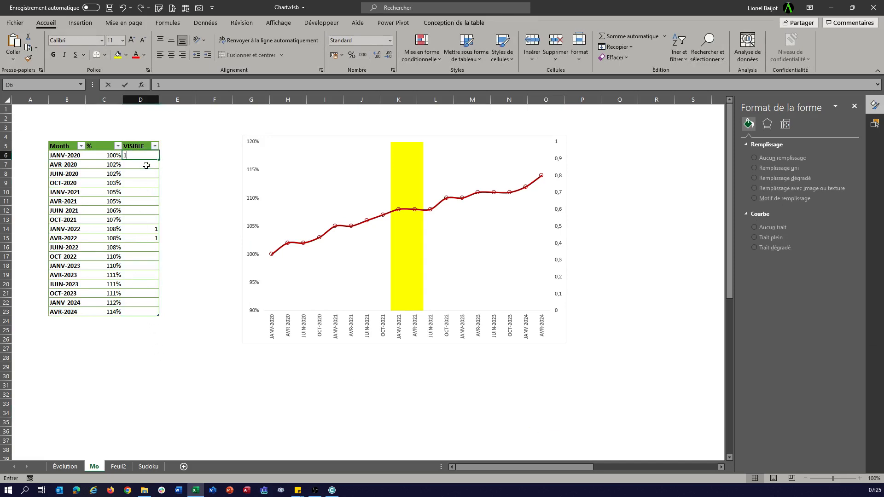
pyautogui.press('Return')
pyautogui.write('1')
pyautogui.press('Return')
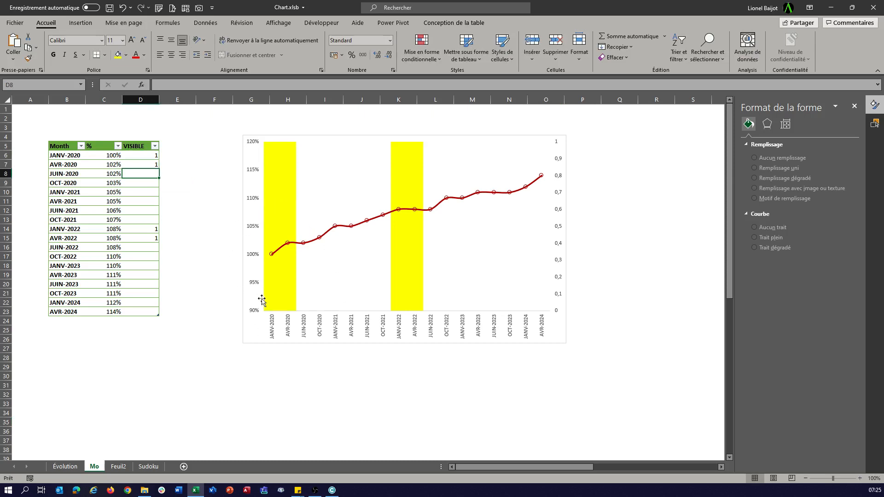
# Step: Close the formatting pane and move the reference chart picture up so its corner sits near cell T12
pyautogui.click(856, 107)
pyautogui.click(873, 106)
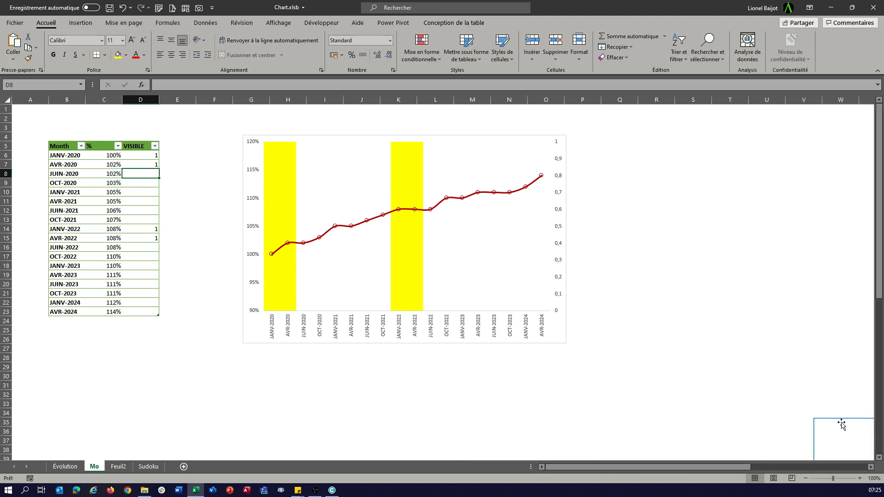
pyautogui.click(842, 428)
pyautogui.moveTo(841, 427); pyautogui.dragTo(756, 209)
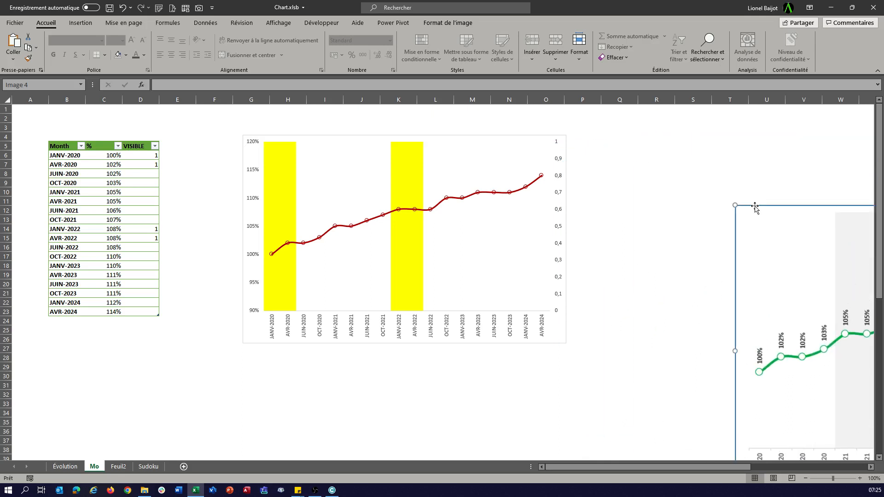
# Step: Try deleting the chart's primary percentage axis and undo the deletion
pyautogui.click(254, 203)
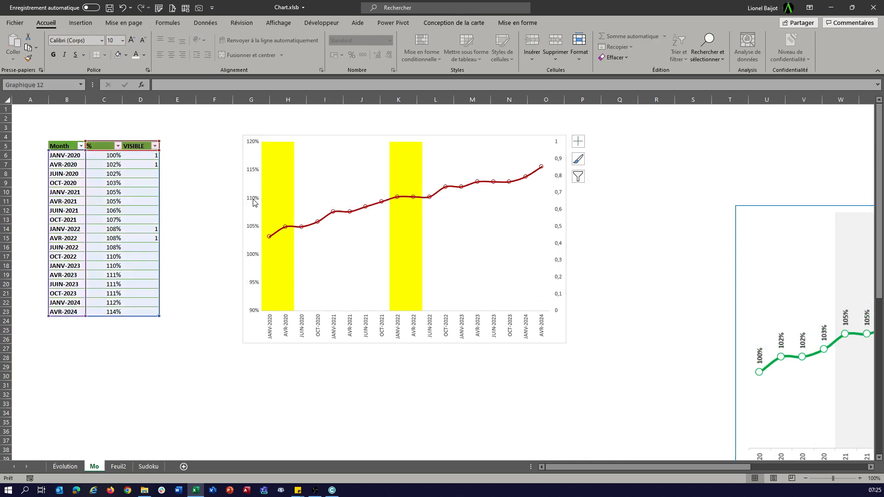
pyautogui.press('Delete')
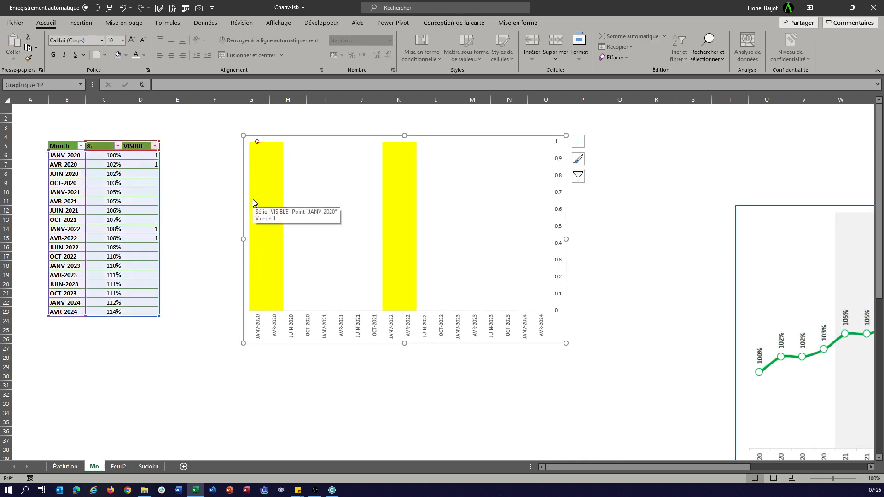
pyautogui.hotkey('ctrl', 'z')
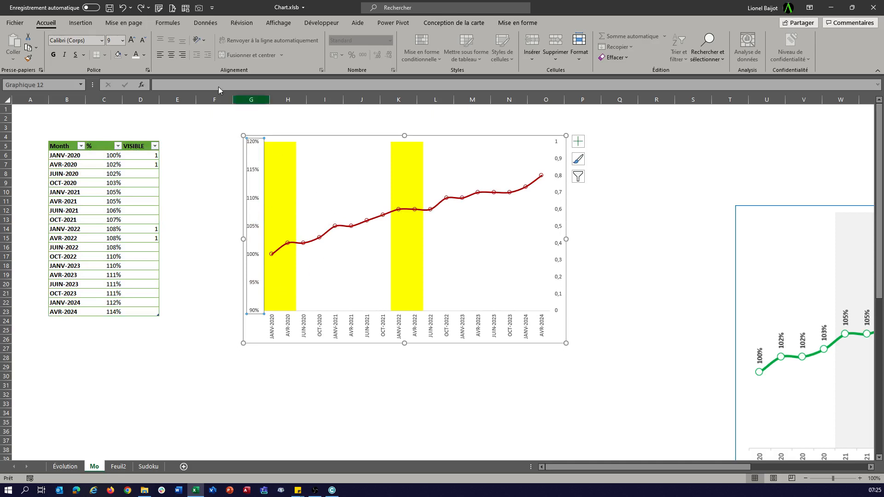
# Step: Set the label text of both the primary and secondary vertical axes to white
pyautogui.click(145, 55)
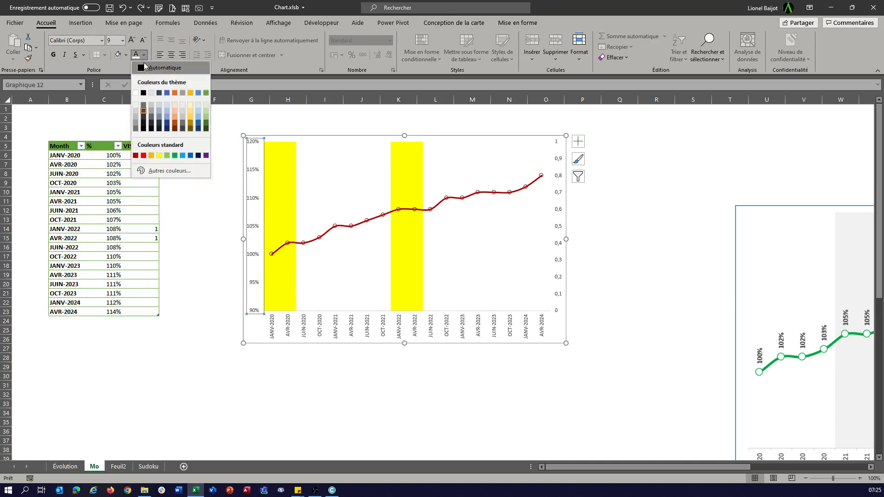
pyautogui.click(140, 98)
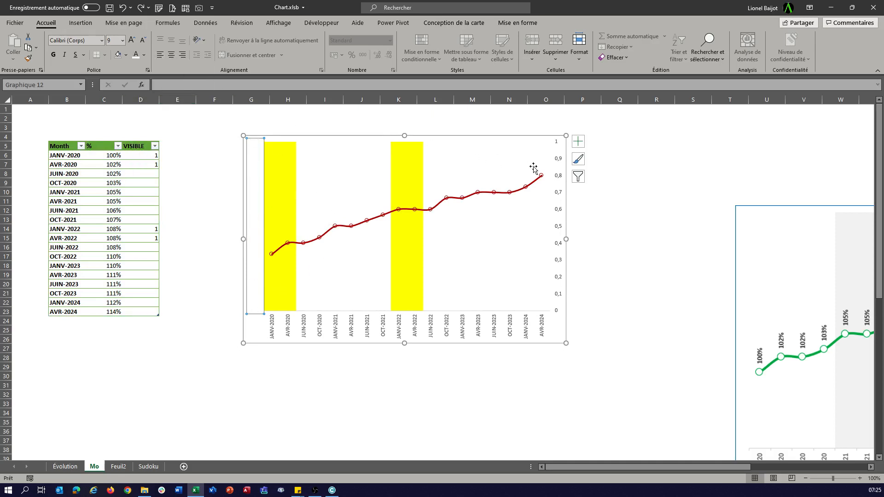
pyautogui.click(561, 177)
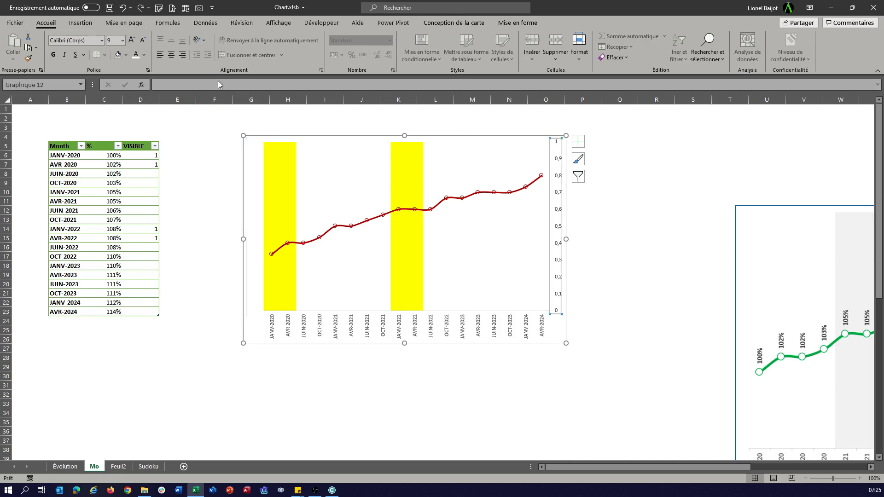
pyautogui.click(136, 55)
pyautogui.click(419, 411)
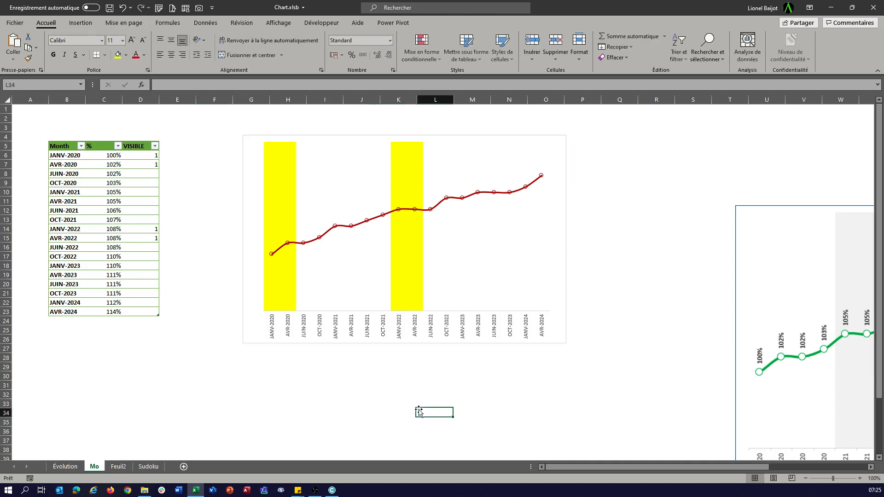